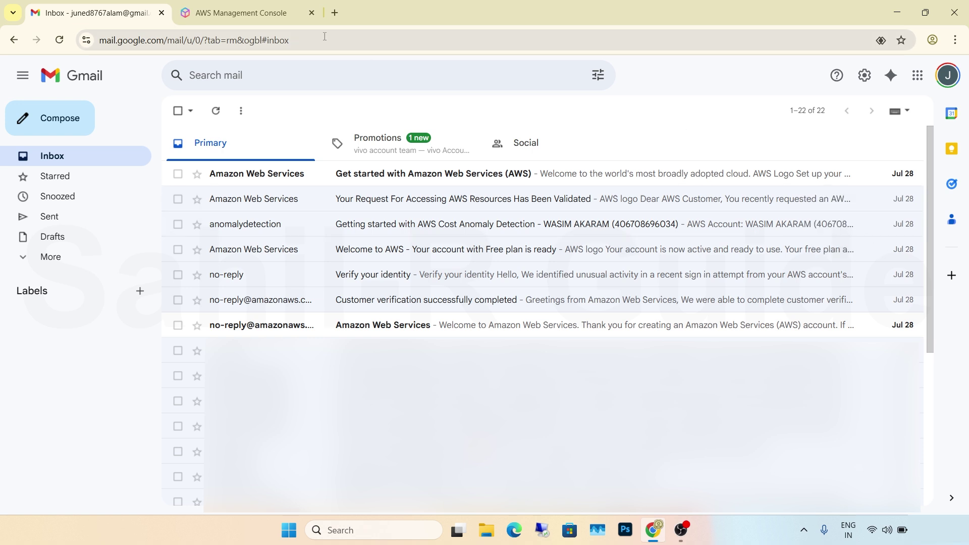
# Open the AWS console sign-in page and choose to sign in with the root user email
pyautogui.click(252, 19)
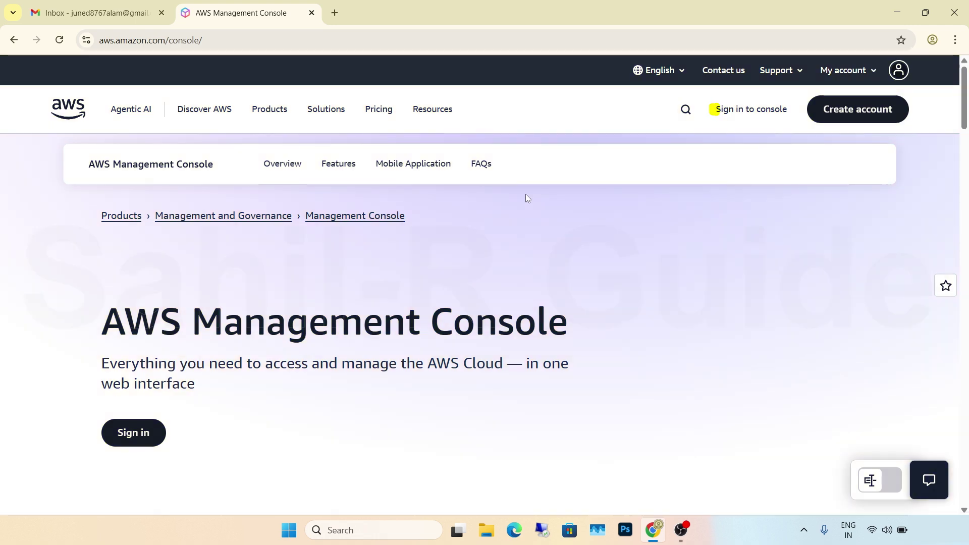
pyautogui.click(714, 117)
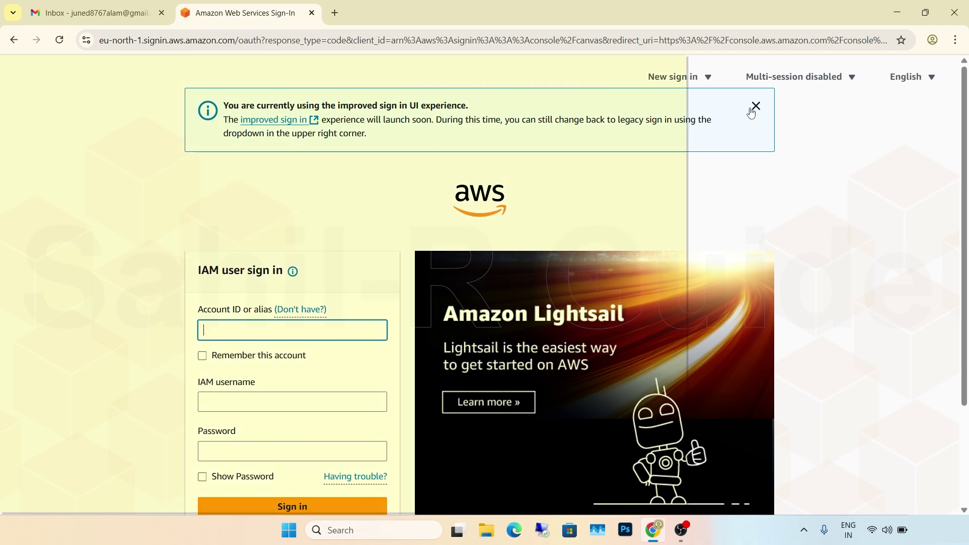
pyautogui.scroll(-2, 404, 397)
pyautogui.moveTo(219, 441); pyautogui.dragTo(294, 445)
pyautogui.click(295, 446)
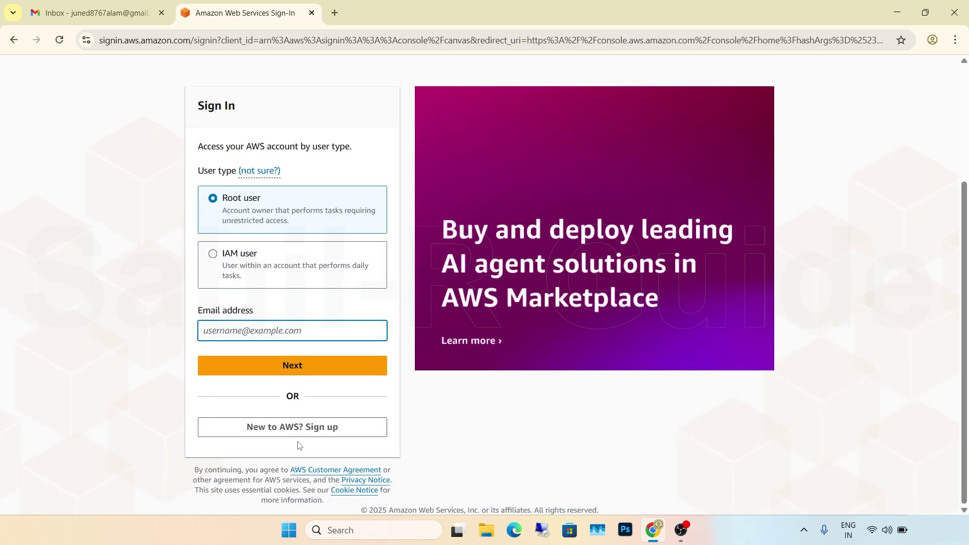
# Copy the account's email address from Gmail and submit it as the AWS root user email
pyautogui.click(109, 19)
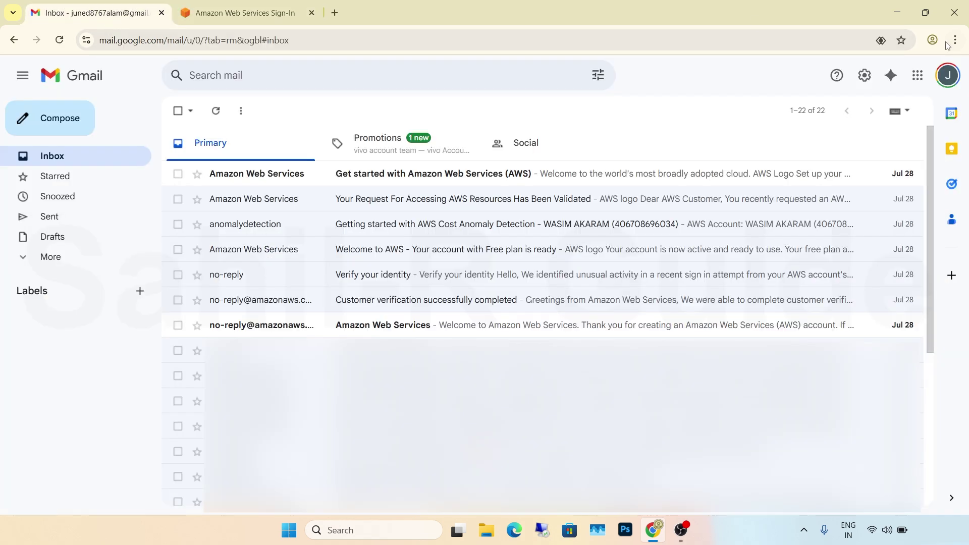
pyautogui.click(948, 76)
pyautogui.tripleClick(829, 113)
pyautogui.hotkey('ctrl', 'c')
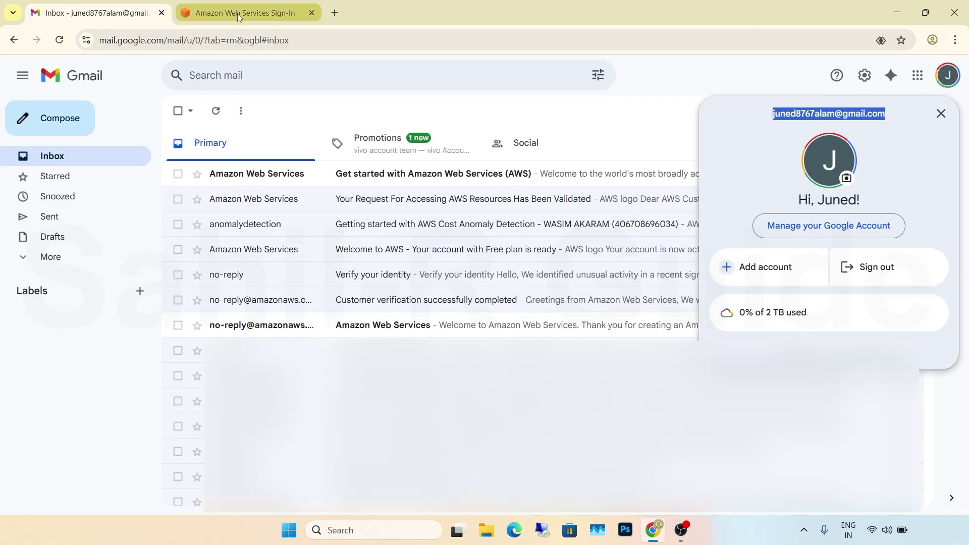
pyautogui.click(239, 16)
pyautogui.hotkey('ctrl', 'v')
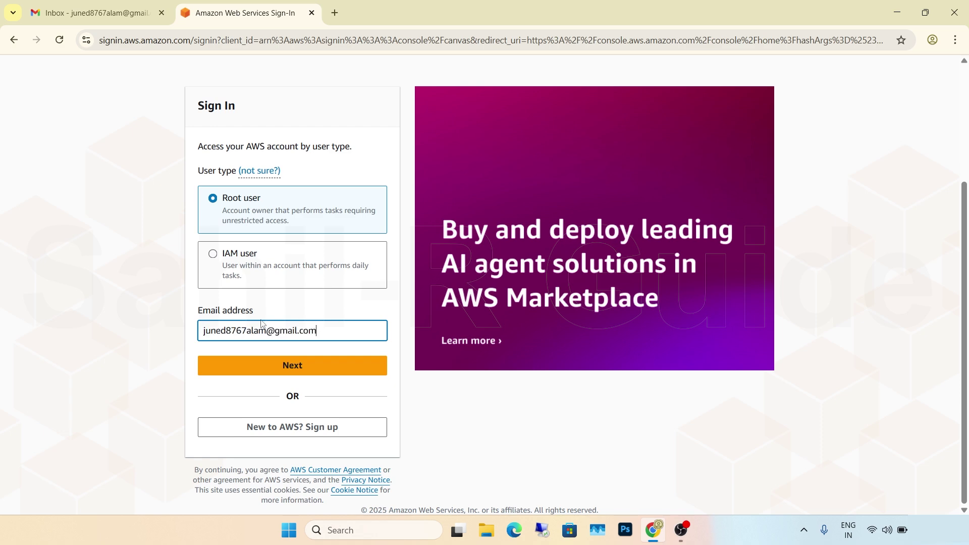
pyautogui.click(255, 366)
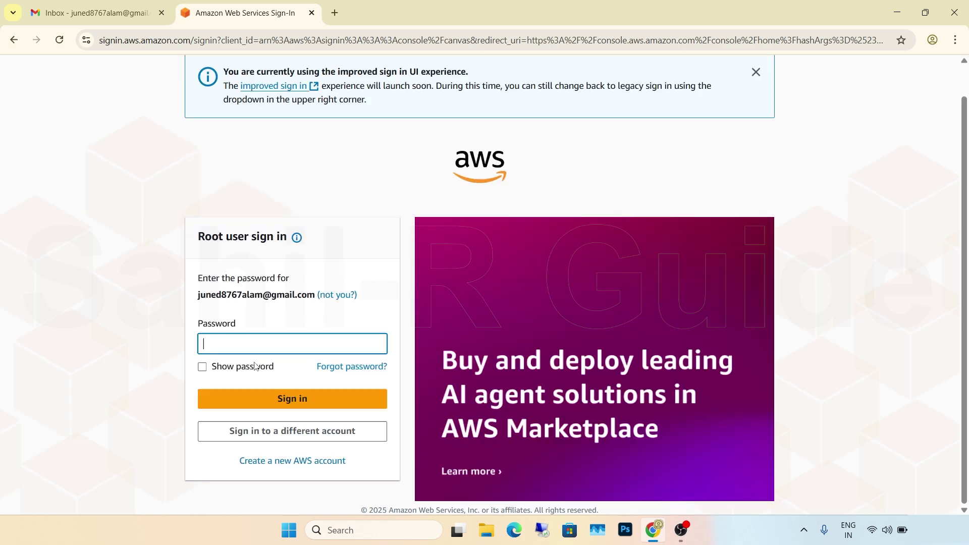
# Enter the root account password to sign in, decline saving it in the browser, and skip MFA registration for now
pyautogui.hotkey('ctrl', 'v')
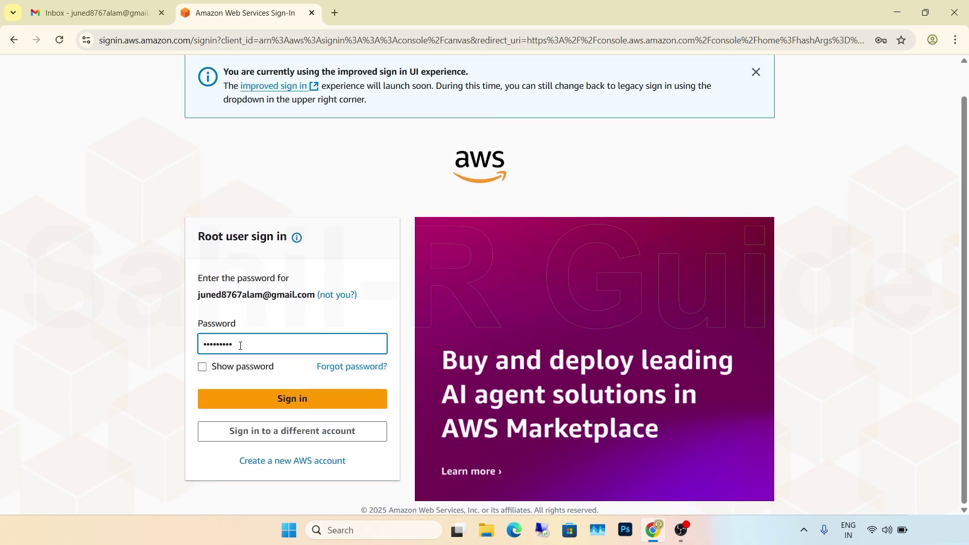
pyautogui.click(255, 398)
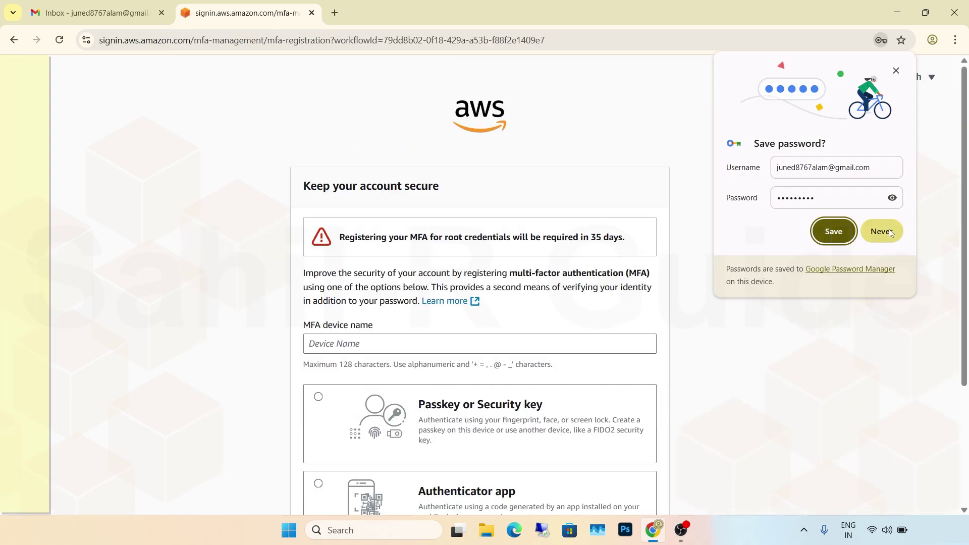
pyautogui.click(890, 232)
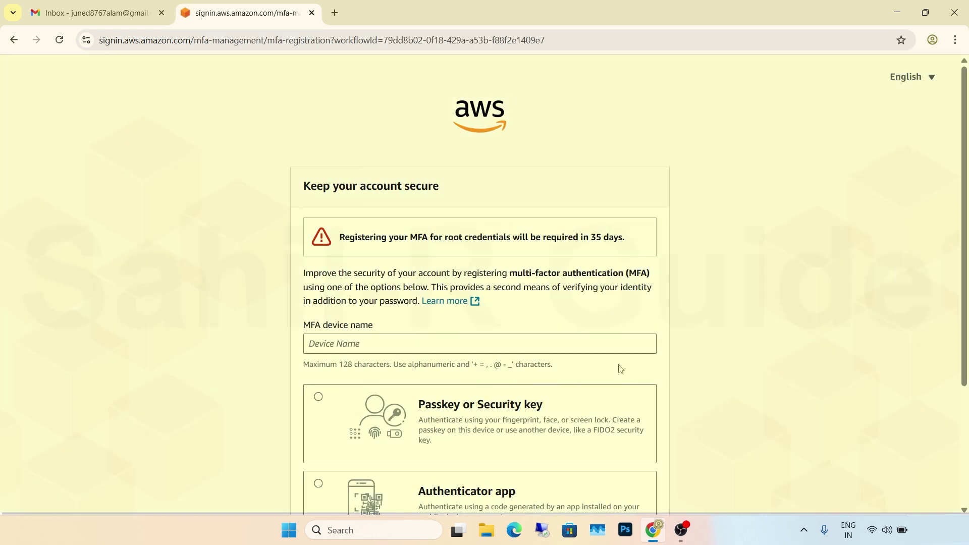
pyautogui.scroll(-3, 620, 369)
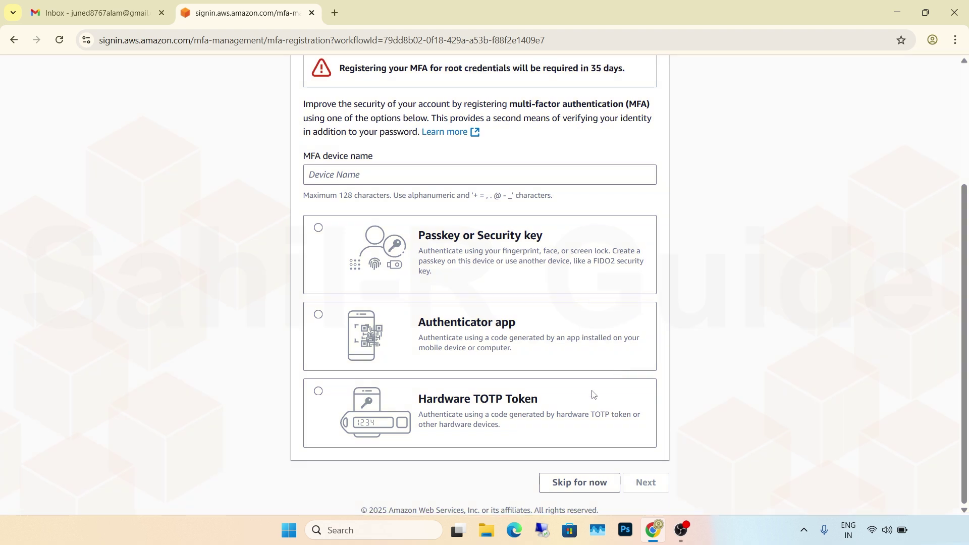
pyautogui.click(574, 484)
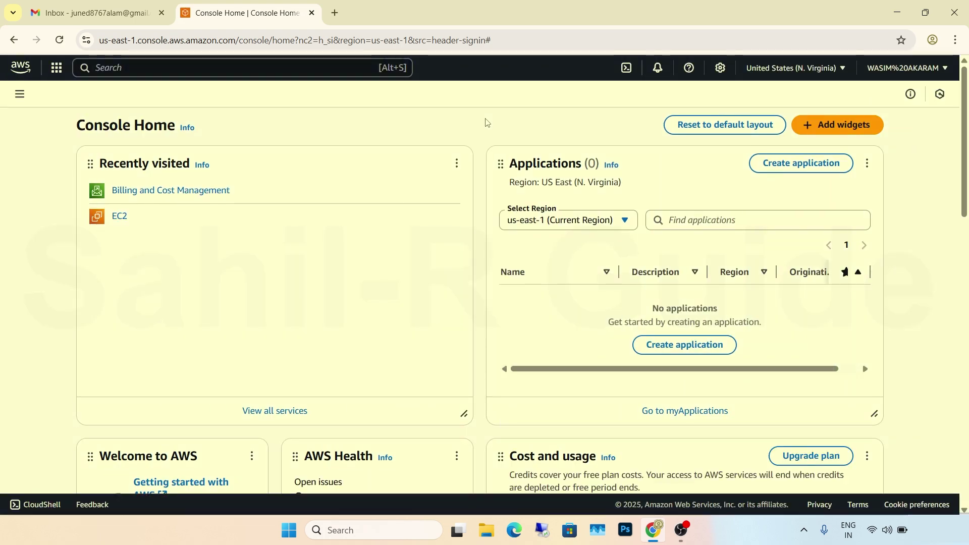
# Open the AWS resource access validation email in Gmail and set the AWS console region to Asia Pacific (Mumbai)
pyautogui.click(90, 10)
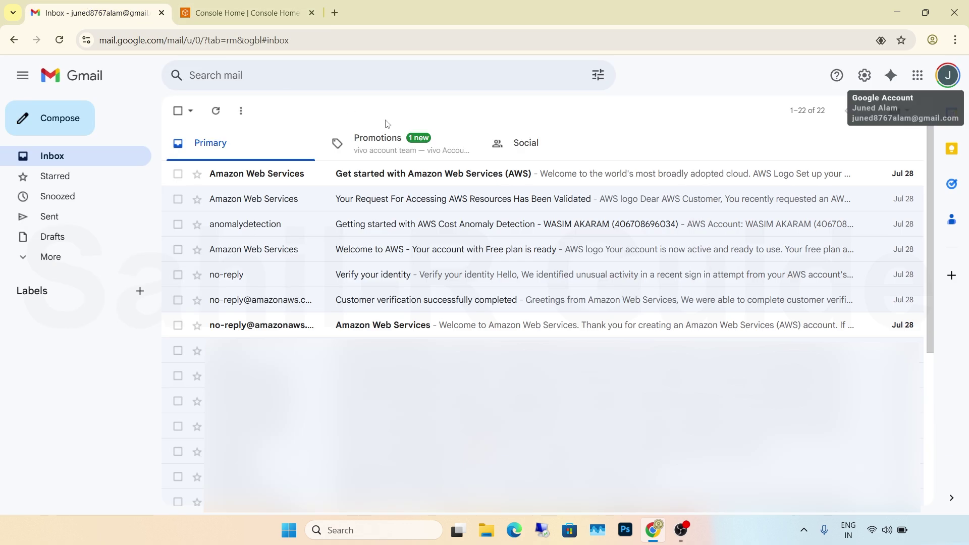
pyautogui.click(448, 206)
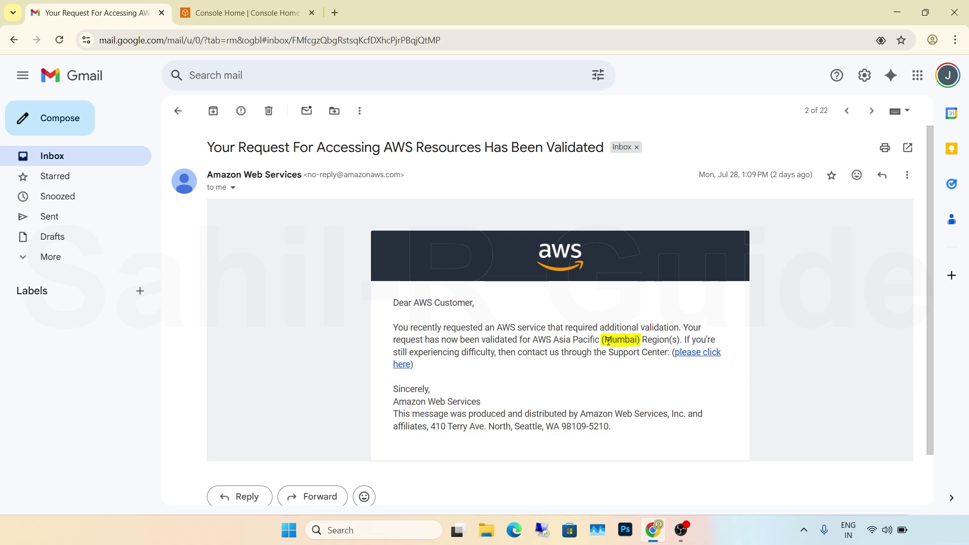
pyautogui.click(231, 13)
pyautogui.click(842, 69)
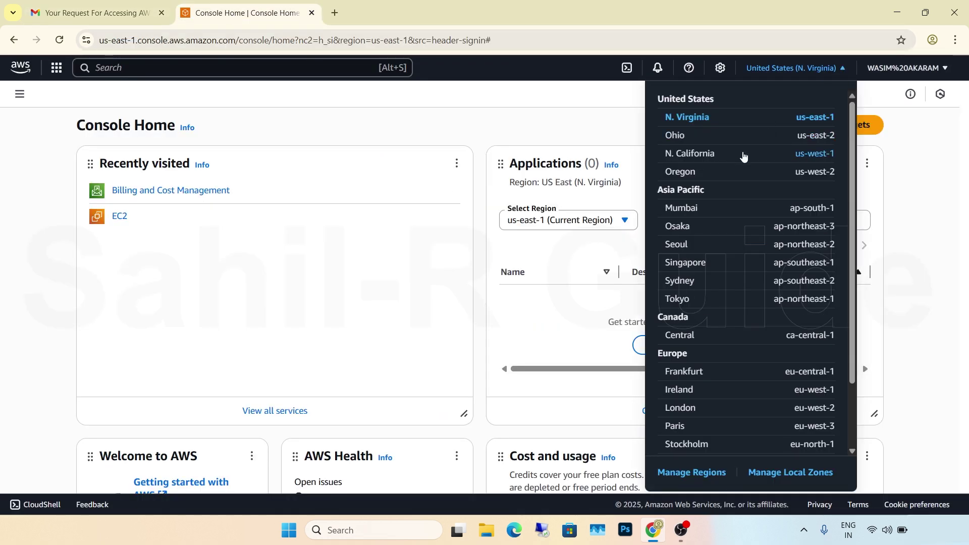
pyautogui.click(693, 210)
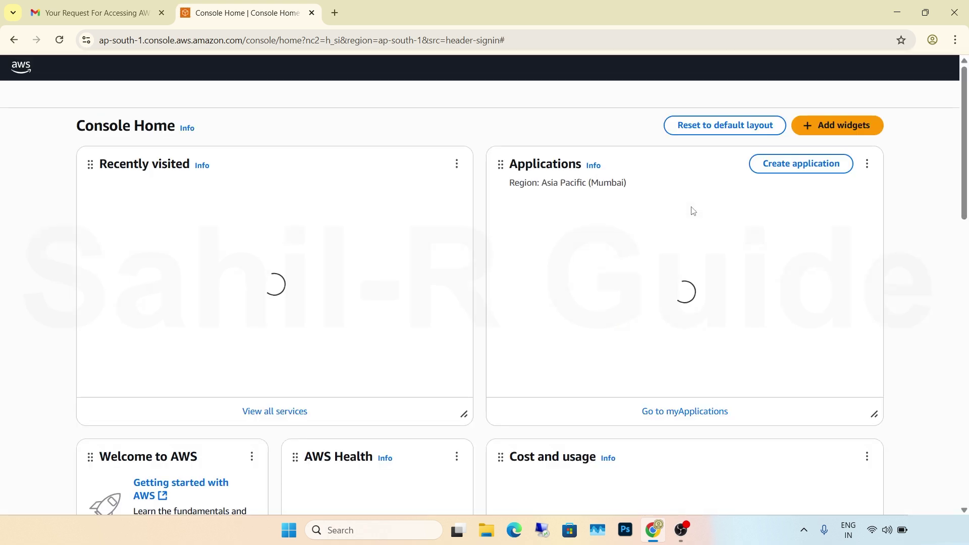
# Review the console's list of regions and compare it with the region validated in the AWS email
pyautogui.click(842, 69)
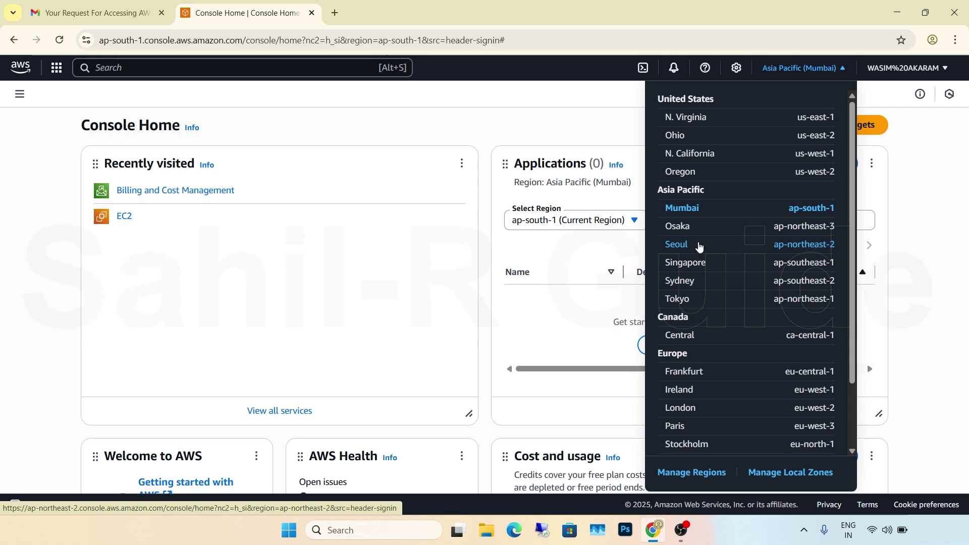
pyautogui.click(91, 13)
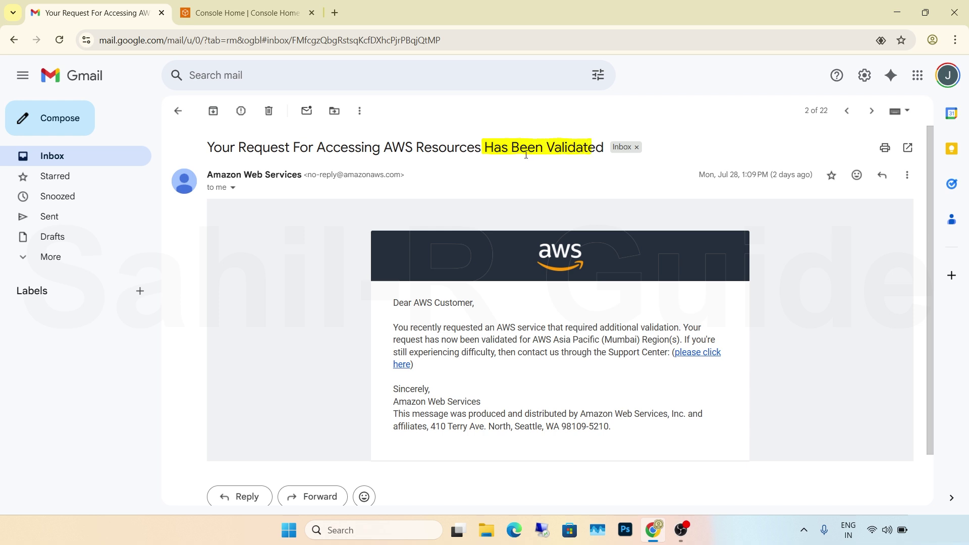
pyautogui.click(247, 20)
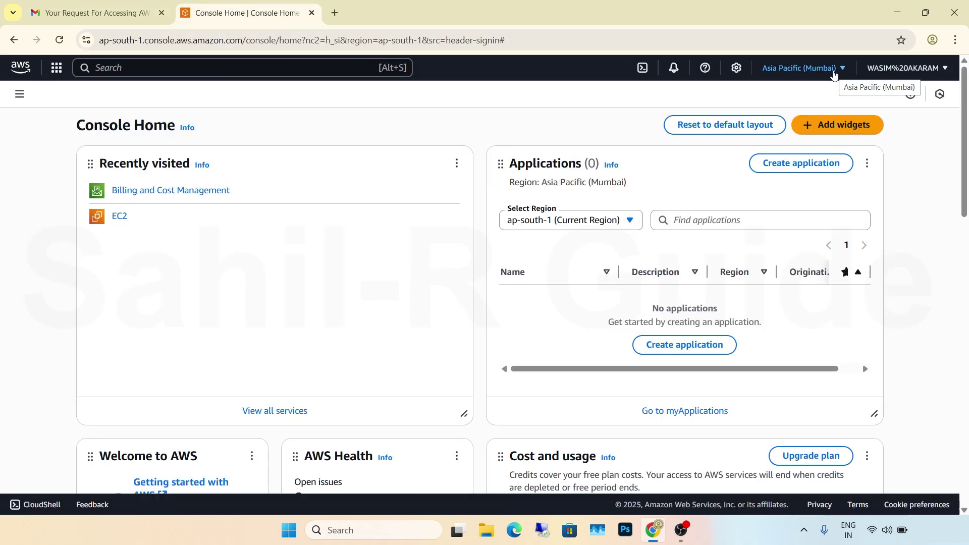
pyautogui.click(834, 75)
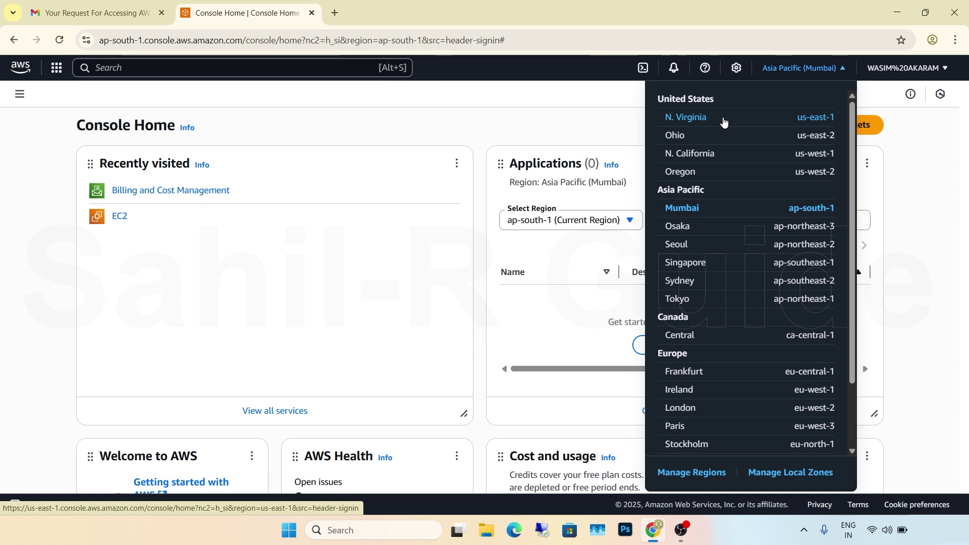
pyautogui.click(558, 148)
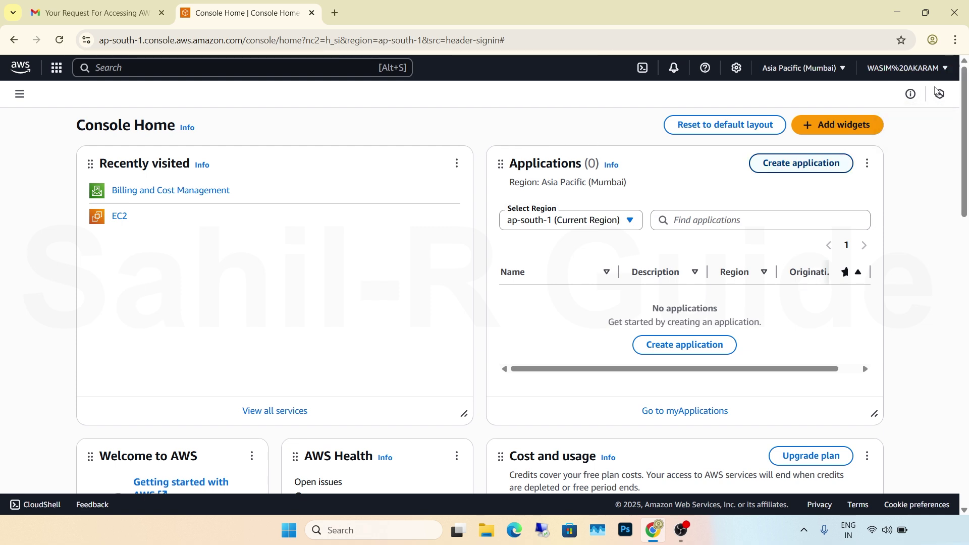
# Upgrade the AWS account from the free plan to the paid plan and continue to Console Home
pyautogui.click(943, 71)
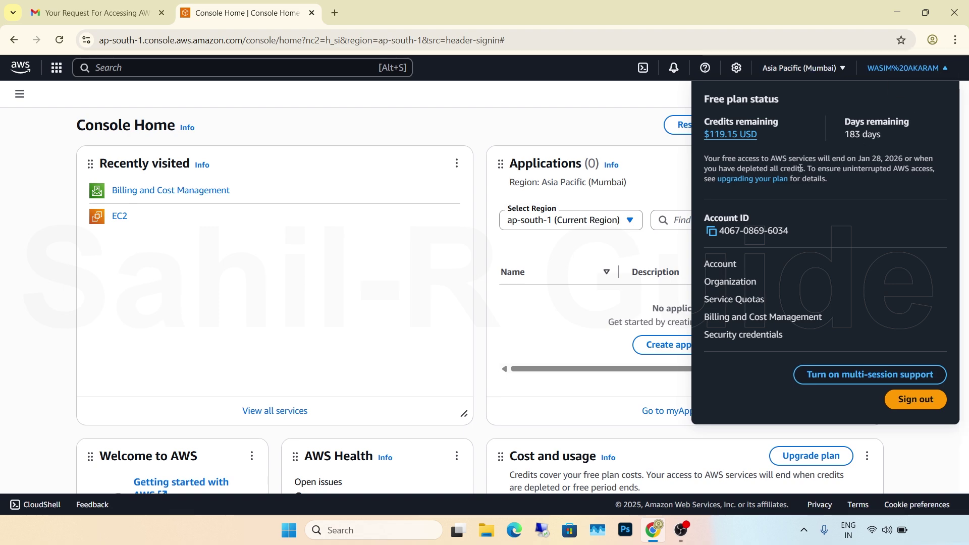
pyautogui.click(755, 179)
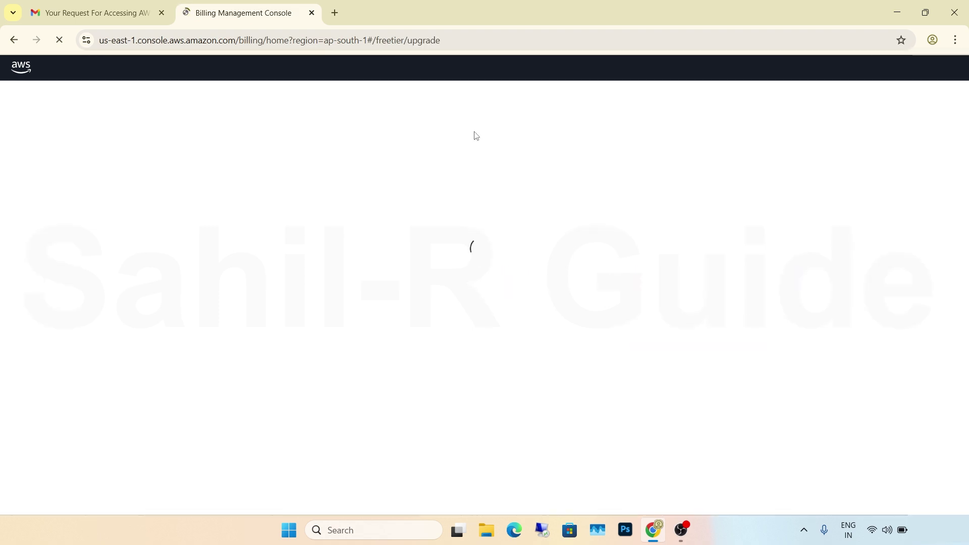
pyautogui.scroll(-1, 671, 169)
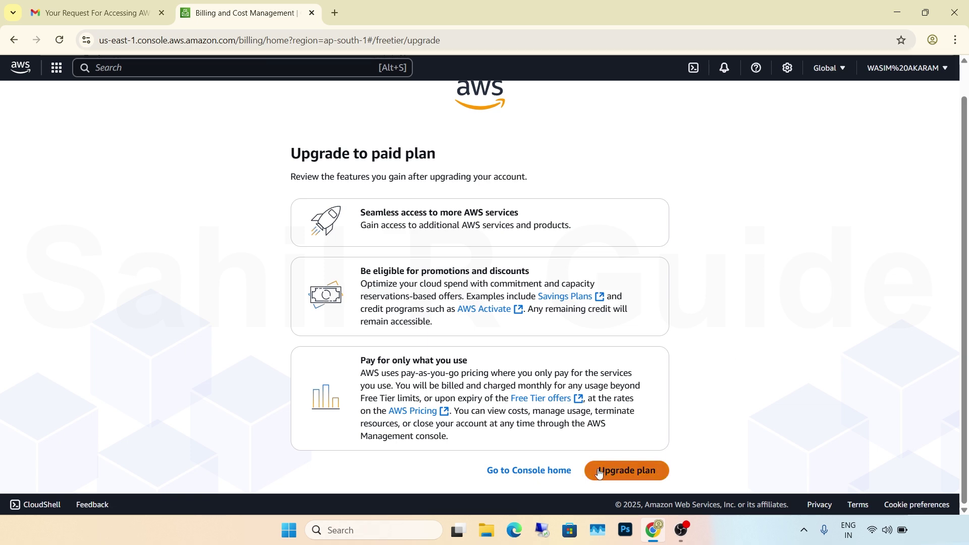
pyautogui.click(617, 472)
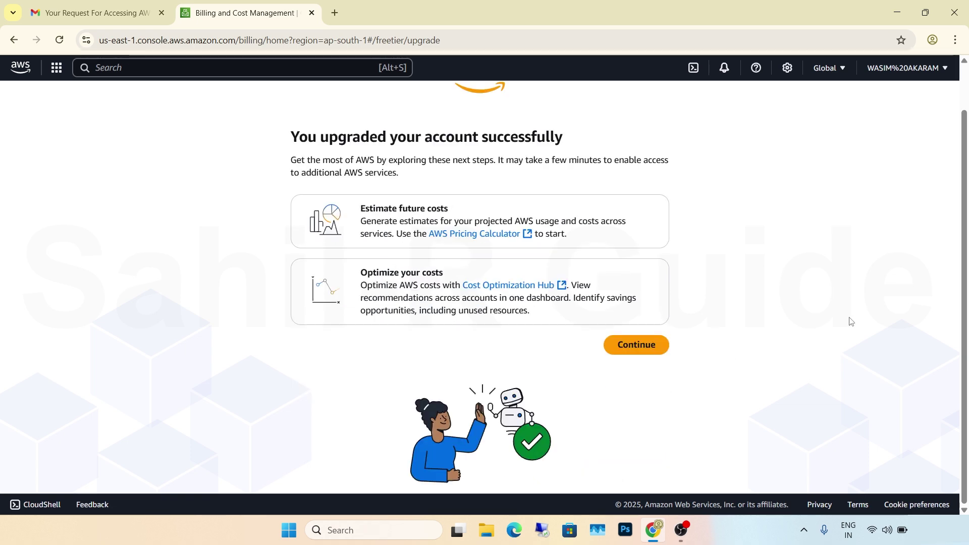
pyautogui.scroll(1, 851, 321)
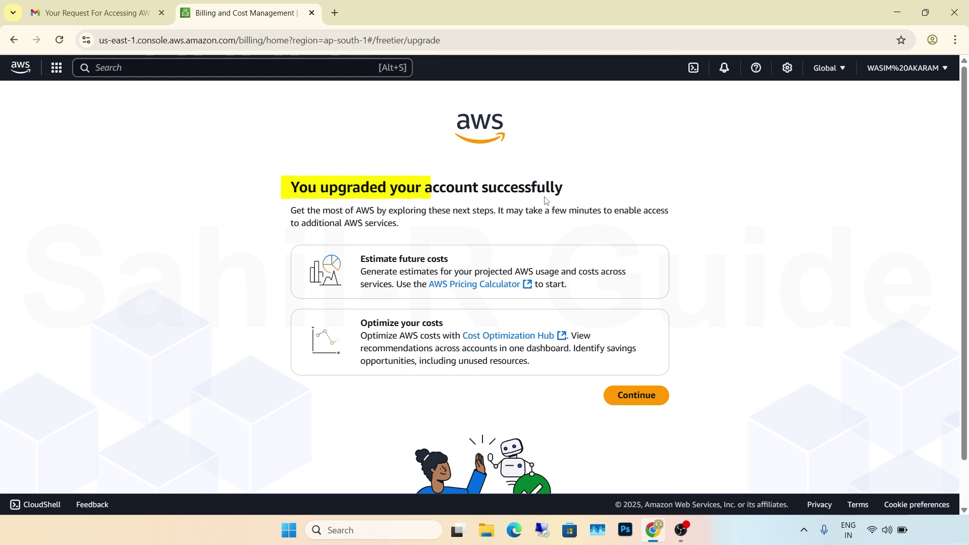
pyautogui.click(614, 395)
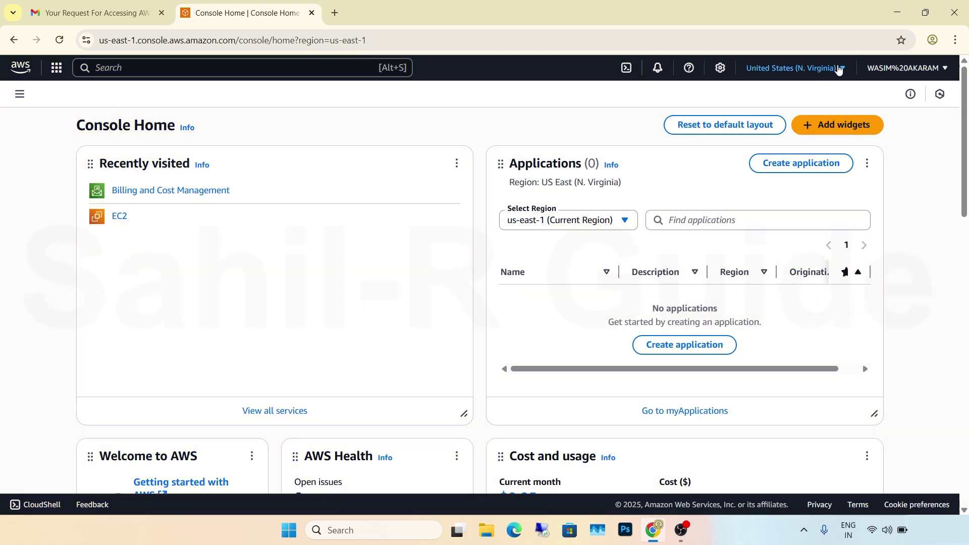
# Set the console region to Asia Pacific (Mumbai) and open the EC2 dashboard
pyautogui.click(840, 69)
pyautogui.click(672, 204)
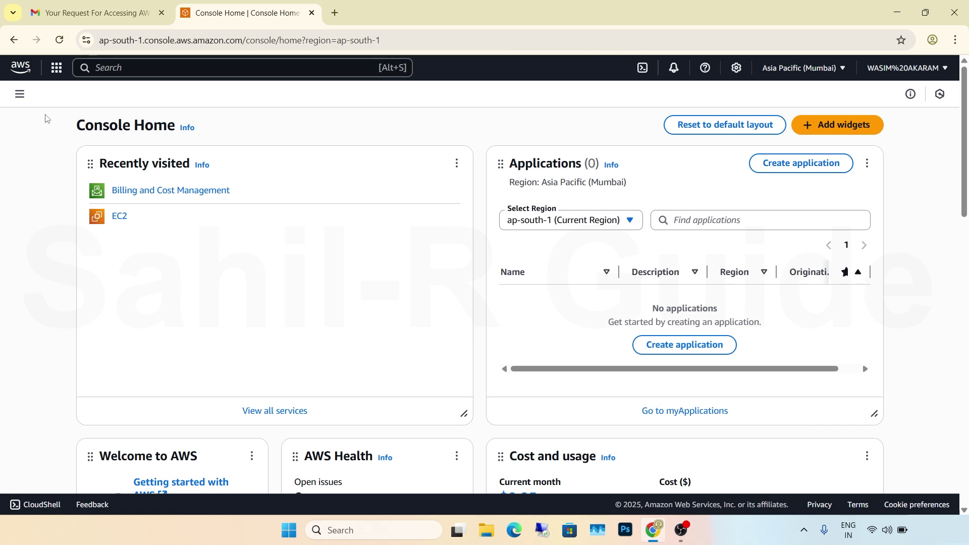
pyautogui.click(120, 218)
pyautogui.click(59, 71)
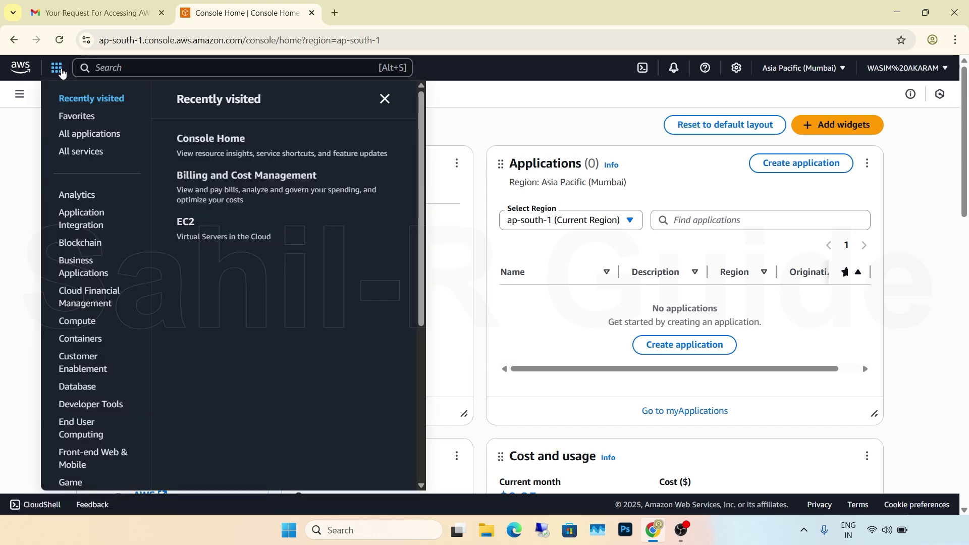
pyautogui.click(183, 222)
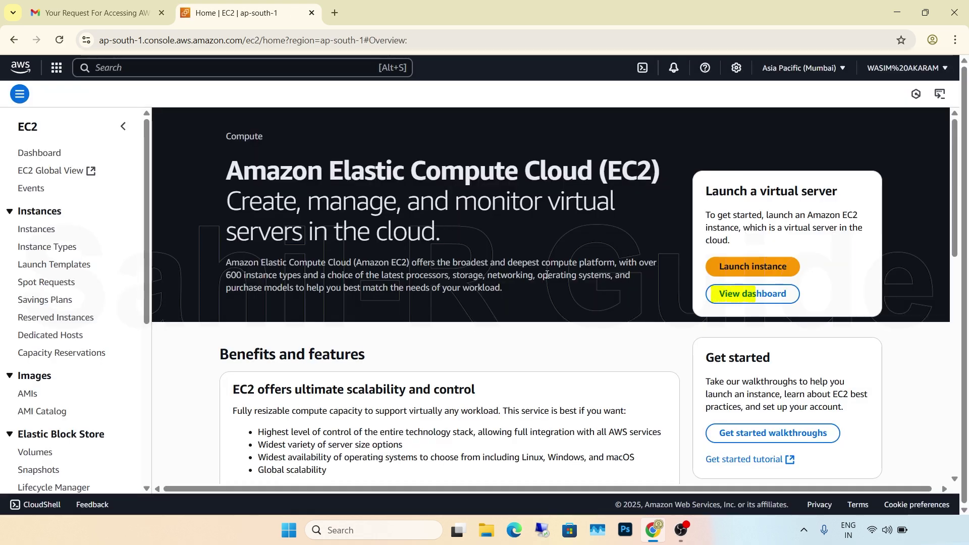
pyautogui.click(723, 297)
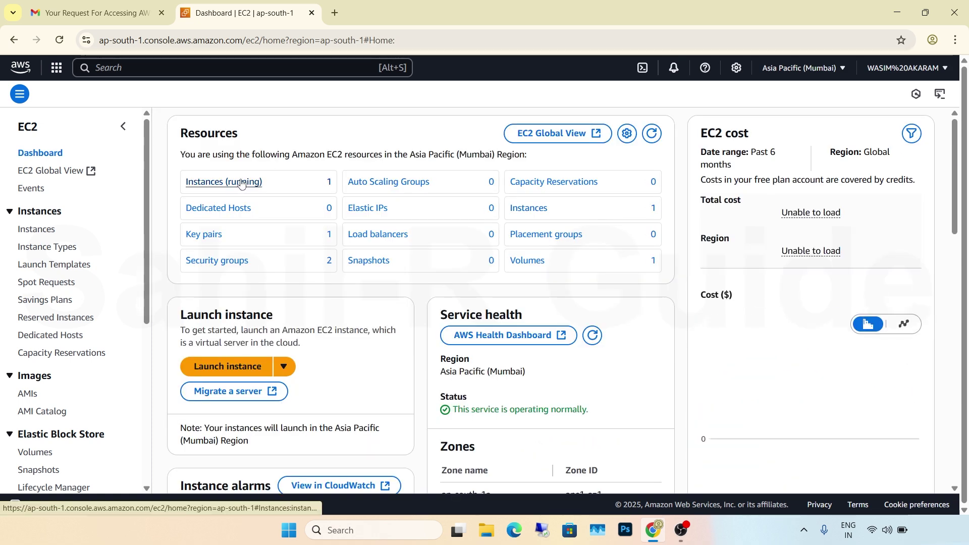
# Open the running instance demoweb032 from the EC2 resources and terminate it, leaving OS shutdown unskipped
pyautogui.click(241, 182)
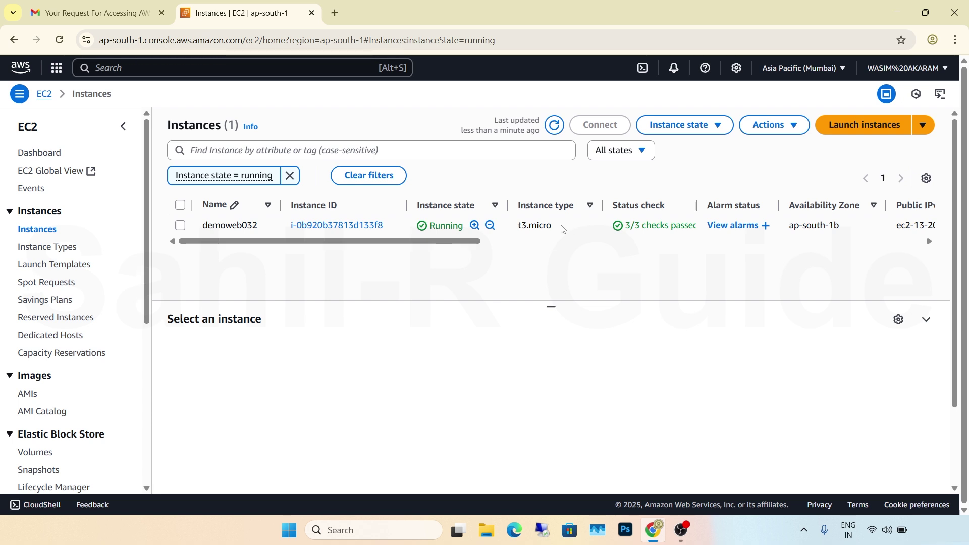
pyautogui.click(367, 225)
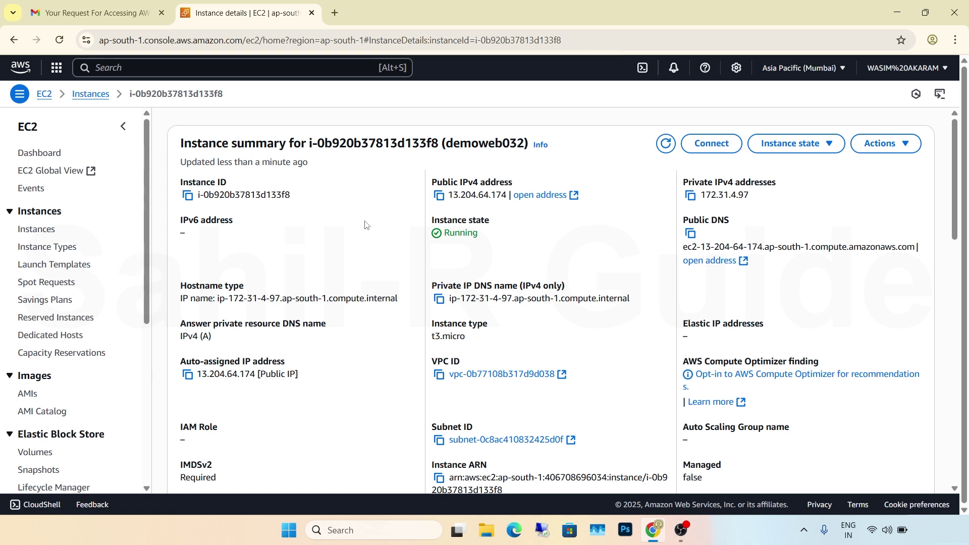
pyautogui.click(829, 147)
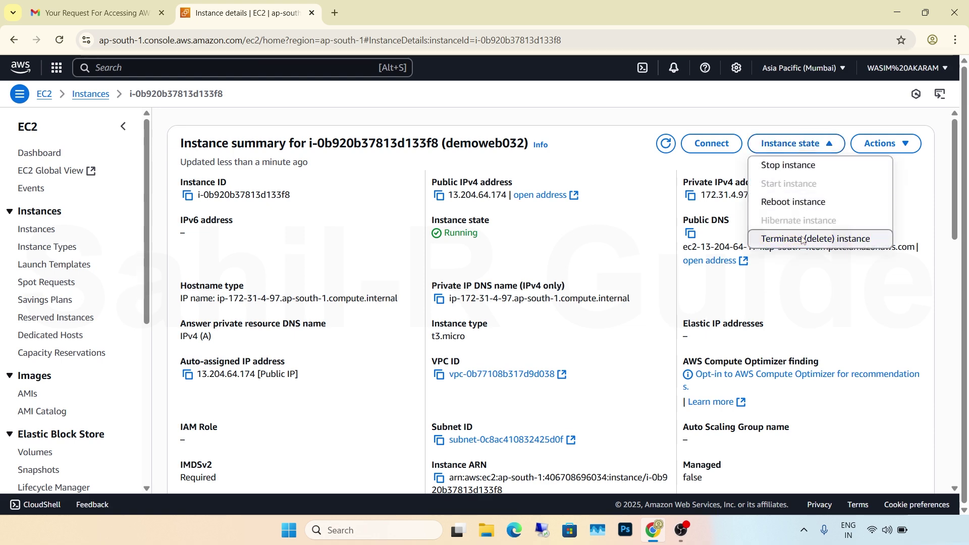
pyautogui.click(753, 239)
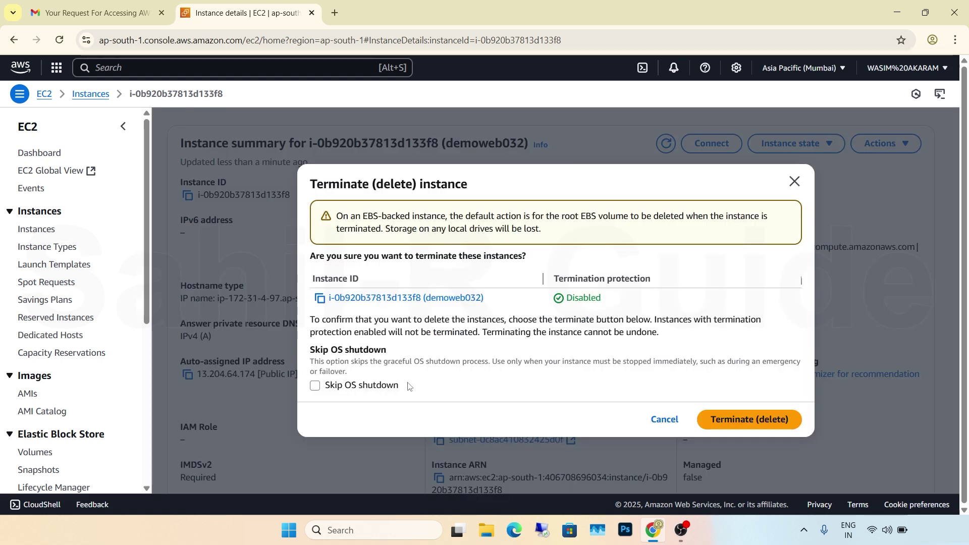
pyautogui.click(710, 419)
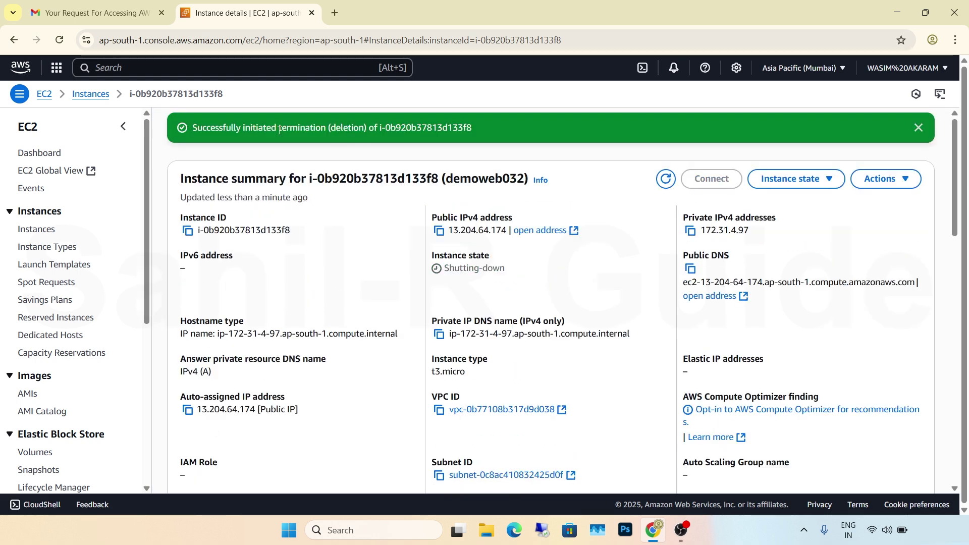
# Return to the EC2 service home page and start launching a new instance
pyautogui.click(44, 97)
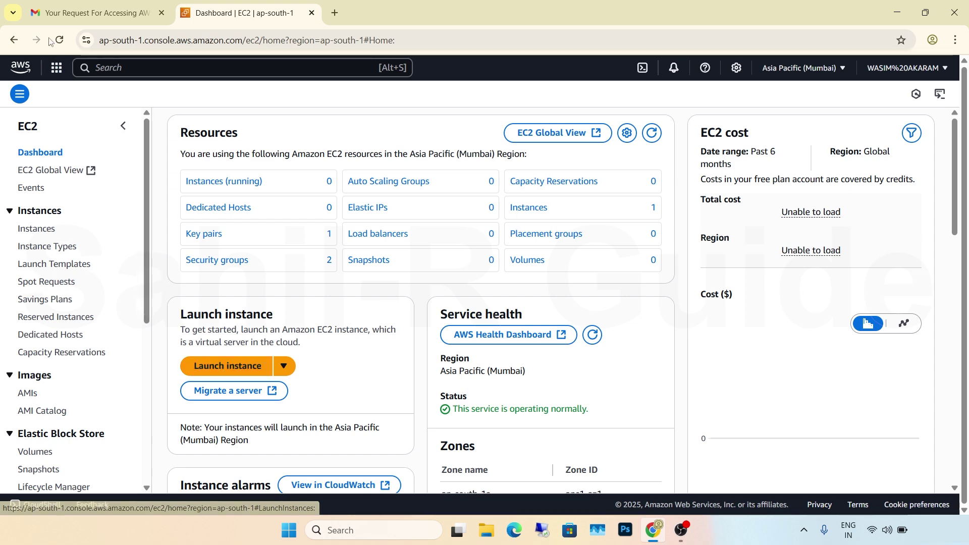
pyautogui.click(57, 67)
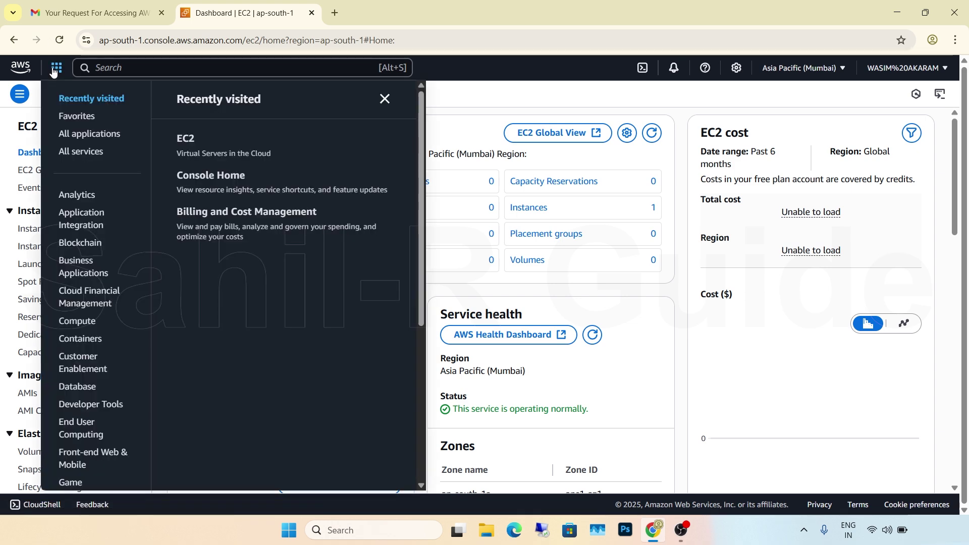
pyautogui.click(183, 141)
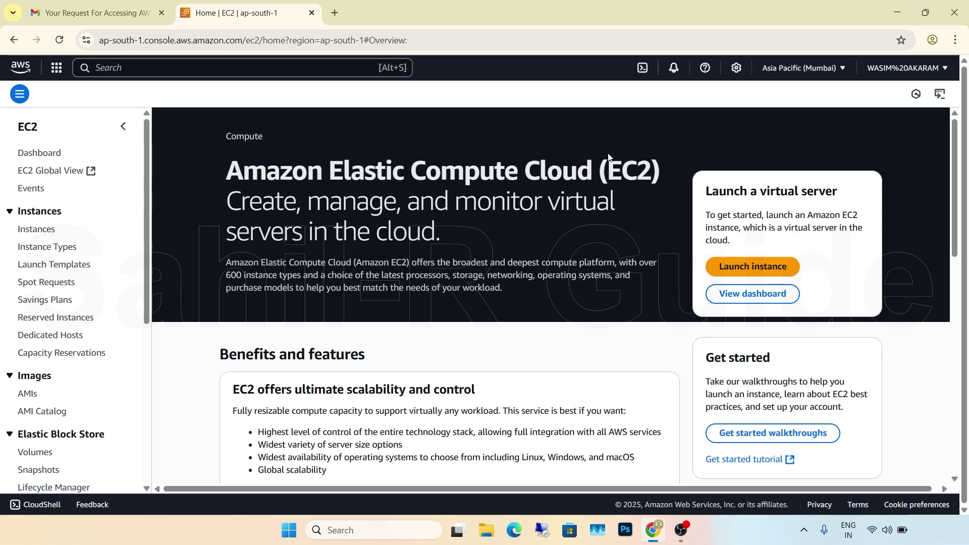
pyautogui.click(735, 269)
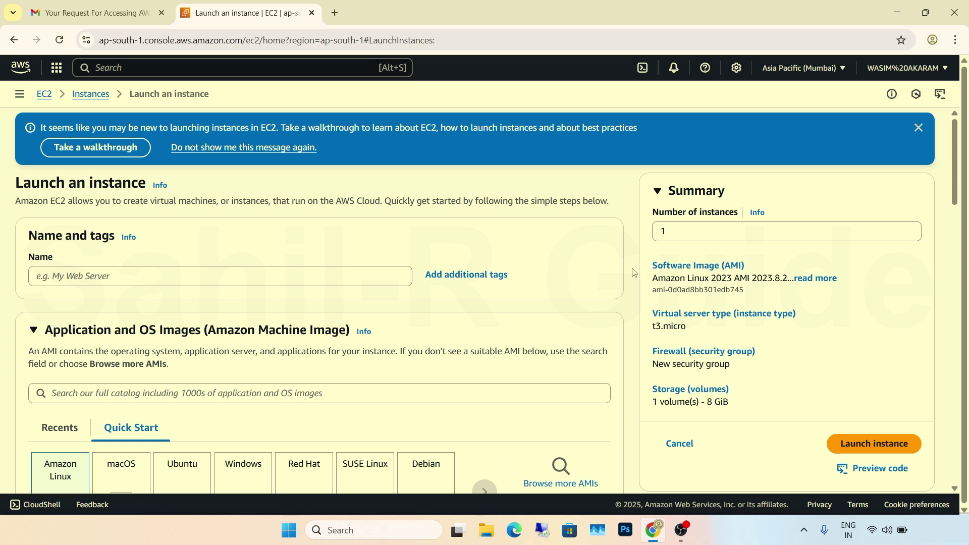
# Check in the region list that Mumbai is selected, and name the new instance demowindo
pyautogui.click(845, 69)
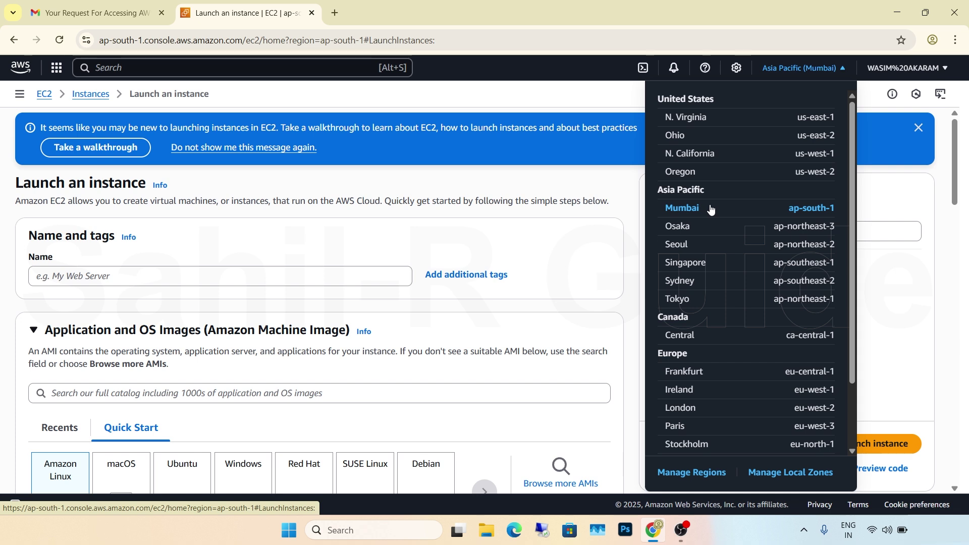
pyautogui.click(781, 69)
pyautogui.click(237, 279)
pyautogui.scroll(-1, 236, 279)
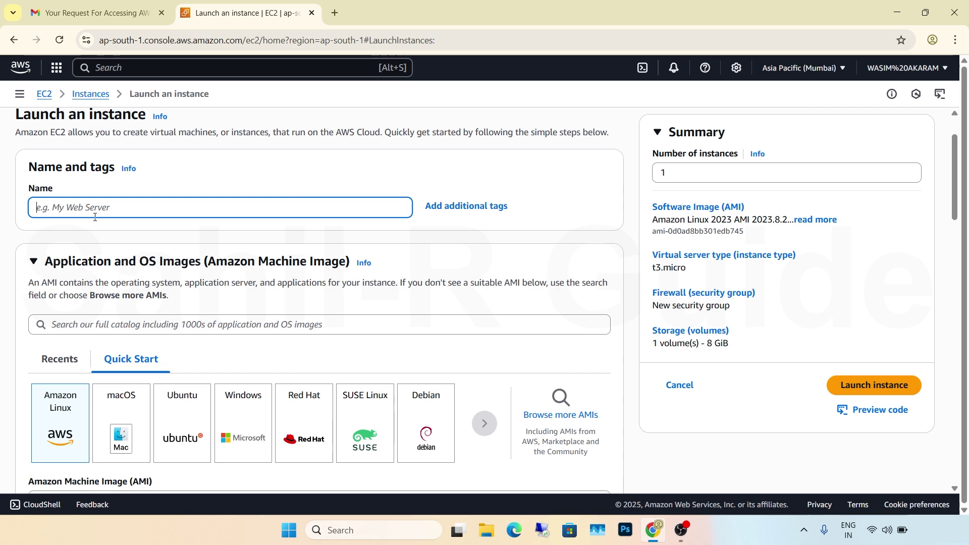
pyautogui.write('demowindo')
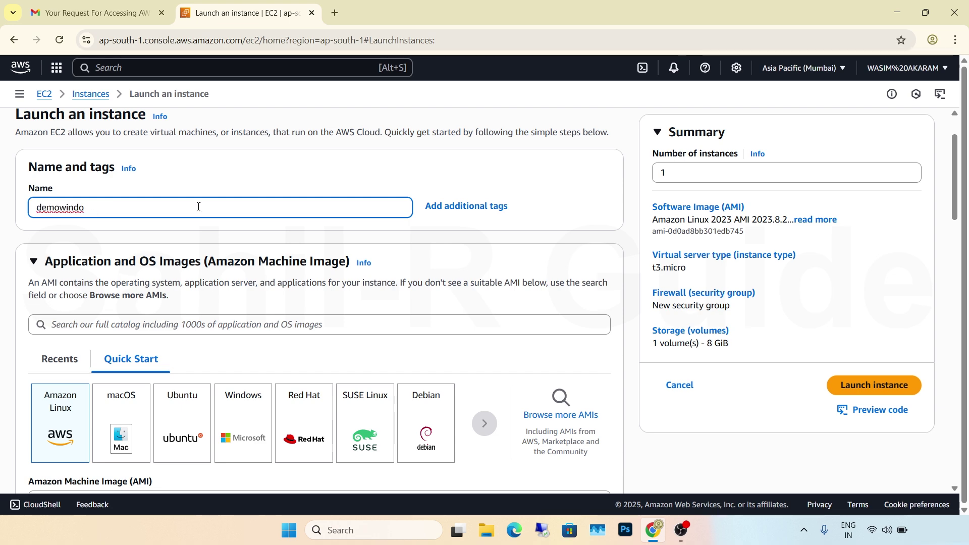
# Choose Windows as the operating system and Microsoft Windows Server 2022 Base as the machine image
pyautogui.scroll(-3, 199, 206)
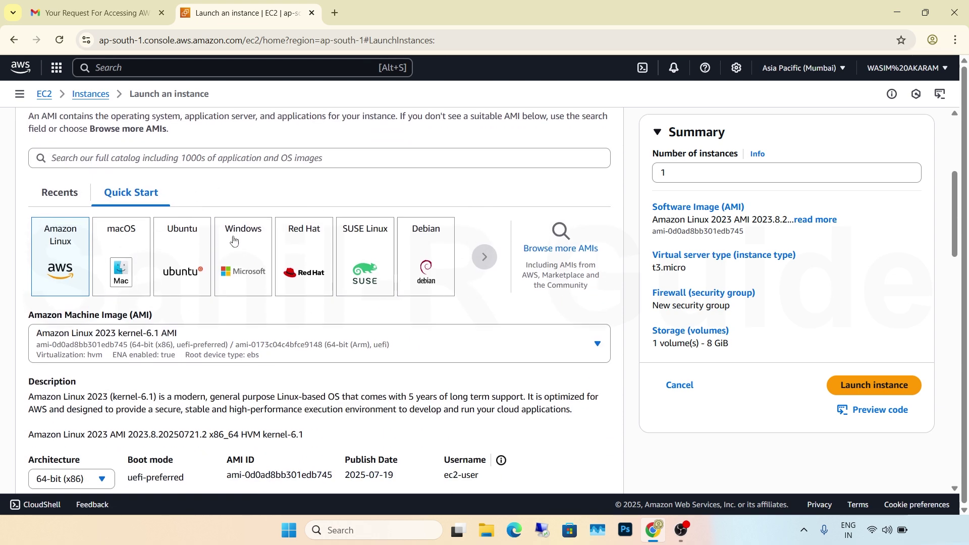
pyautogui.click(239, 258)
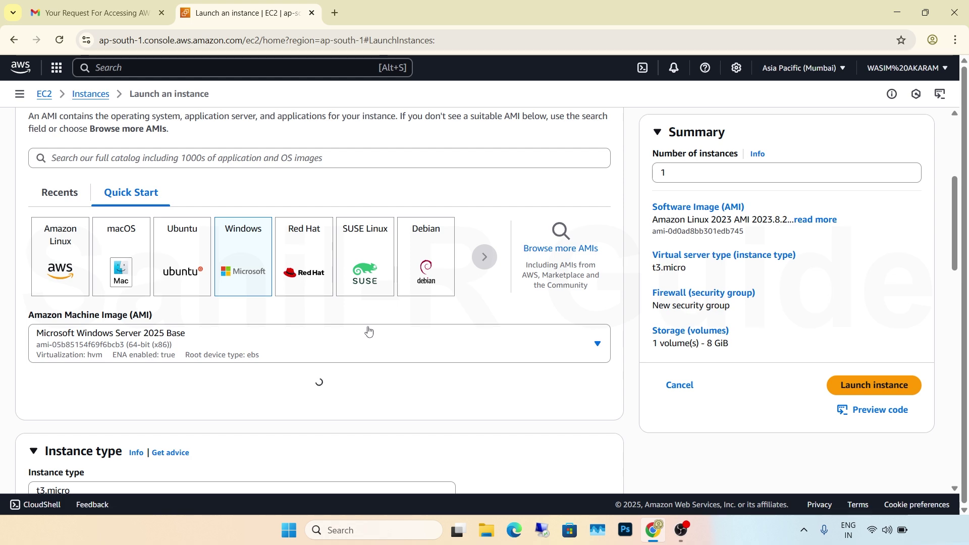
pyautogui.click(367, 362)
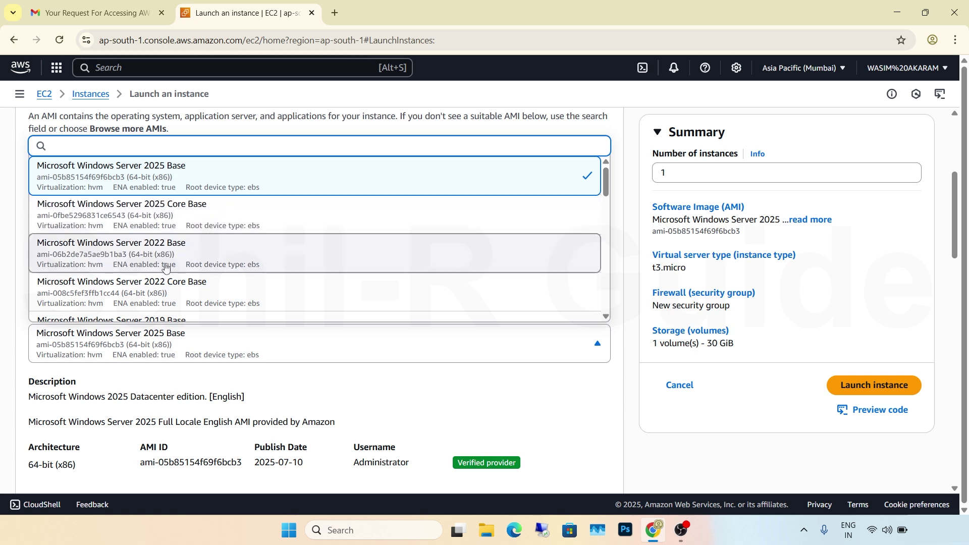
pyautogui.click(196, 256)
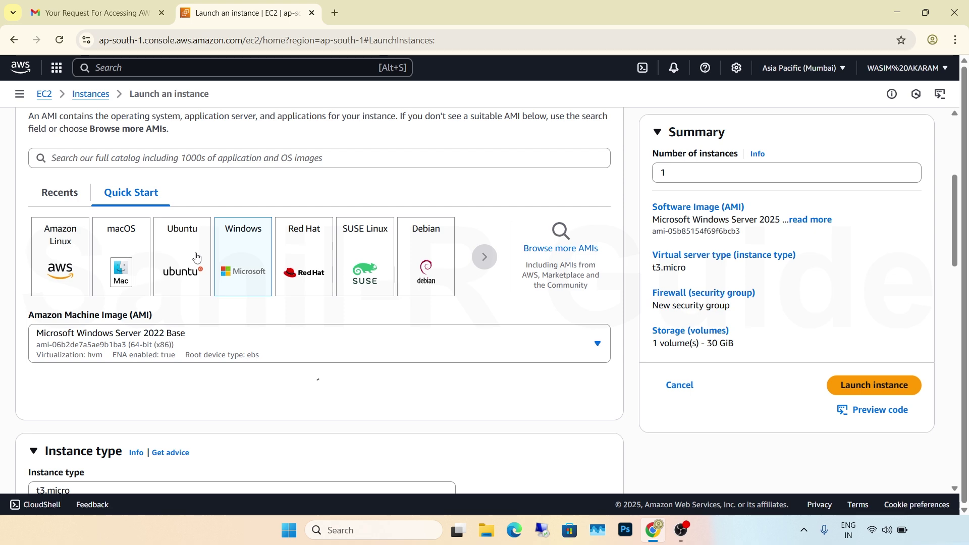
# Open the list of instance types and compare their vCPU, memory and hourly pricing
pyautogui.scroll(-5, 230, 364)
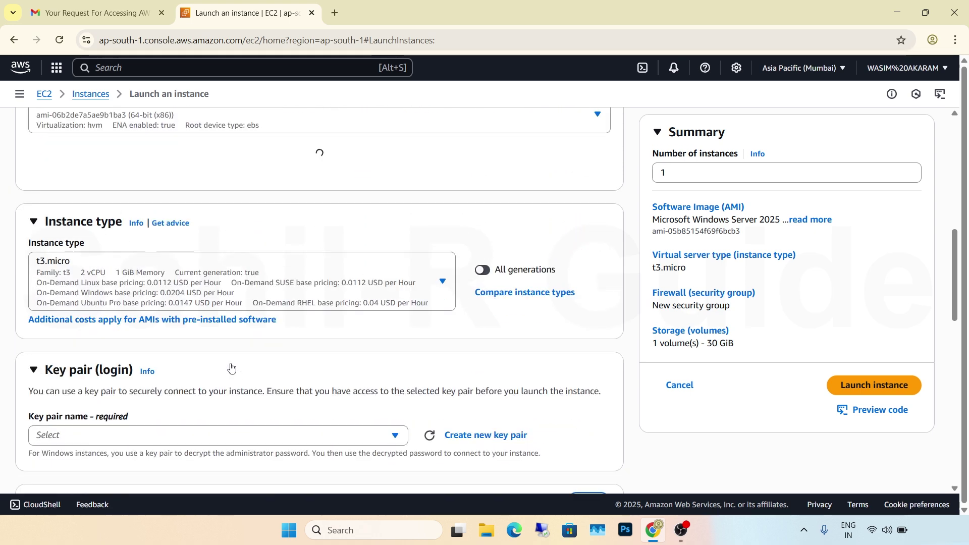
pyautogui.scroll(-3, 232, 367)
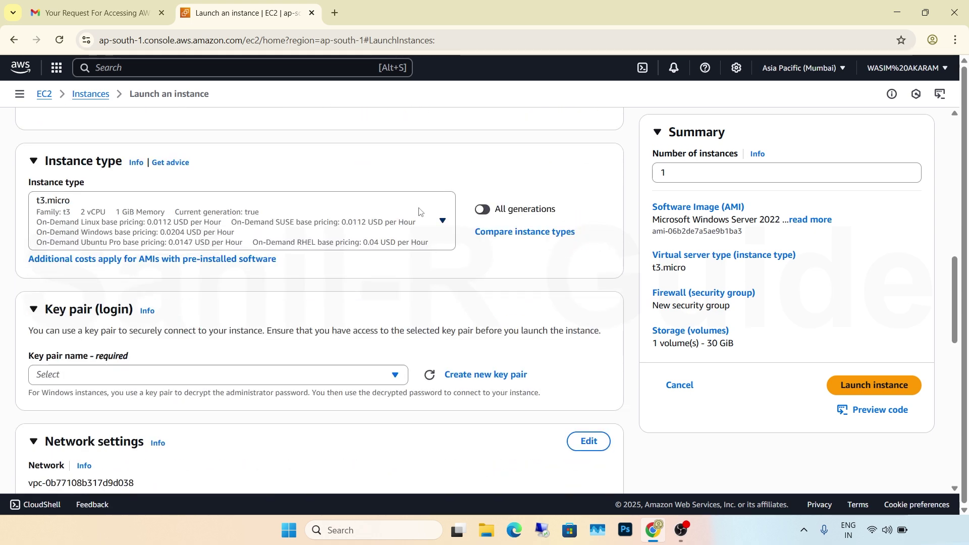
pyautogui.click(441, 220)
pyautogui.scroll(-9, 372, 392)
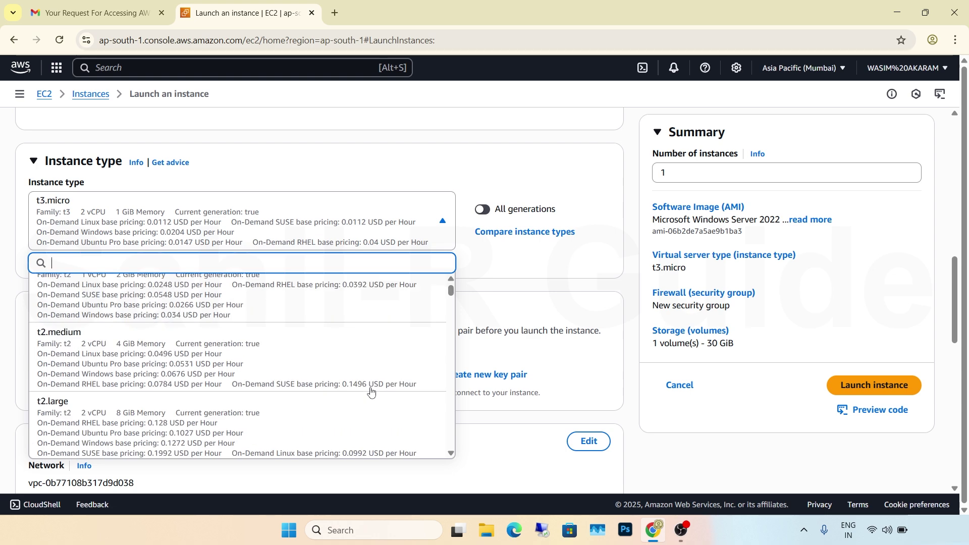
pyautogui.scroll(-4, 371, 391)
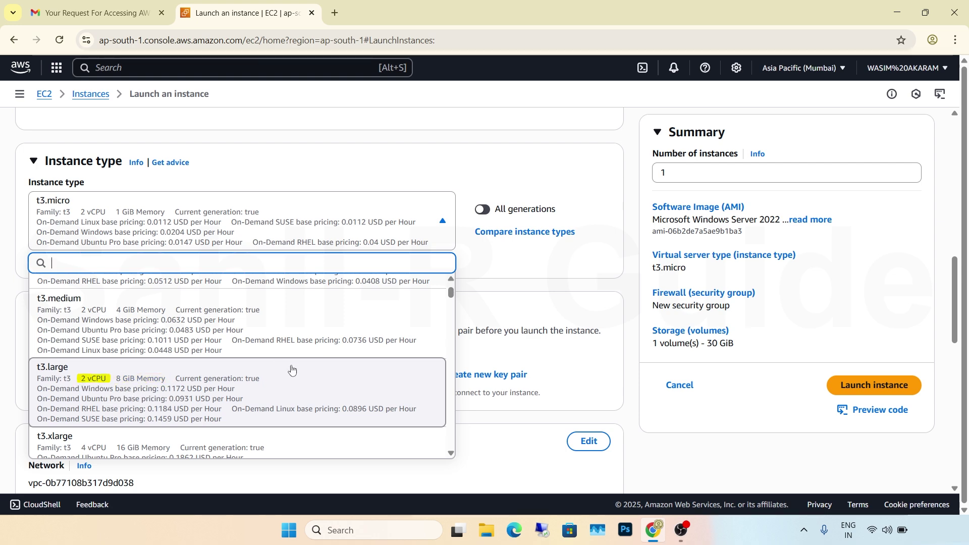
pyautogui.scroll(-10, 292, 368)
pyautogui.scroll(-10, 291, 368)
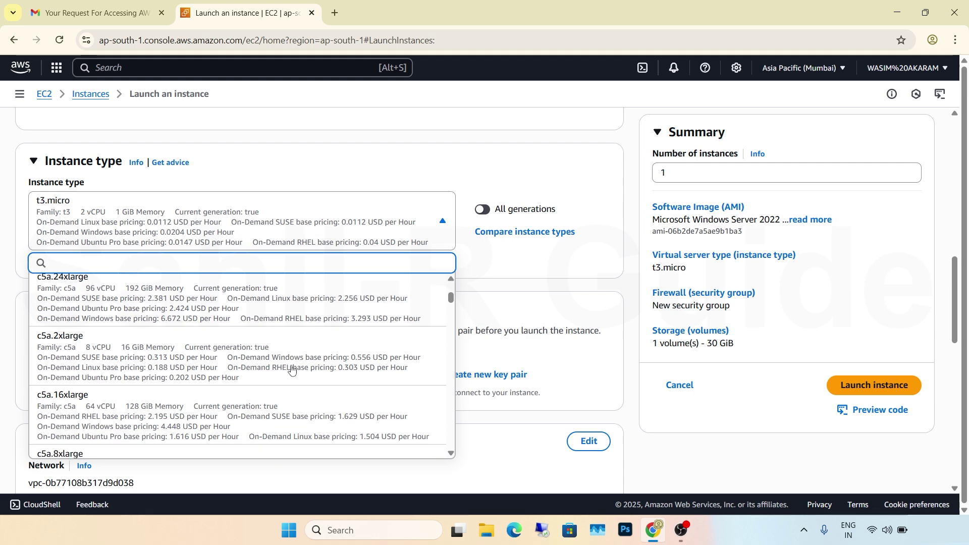
pyautogui.scroll(-5, 292, 369)
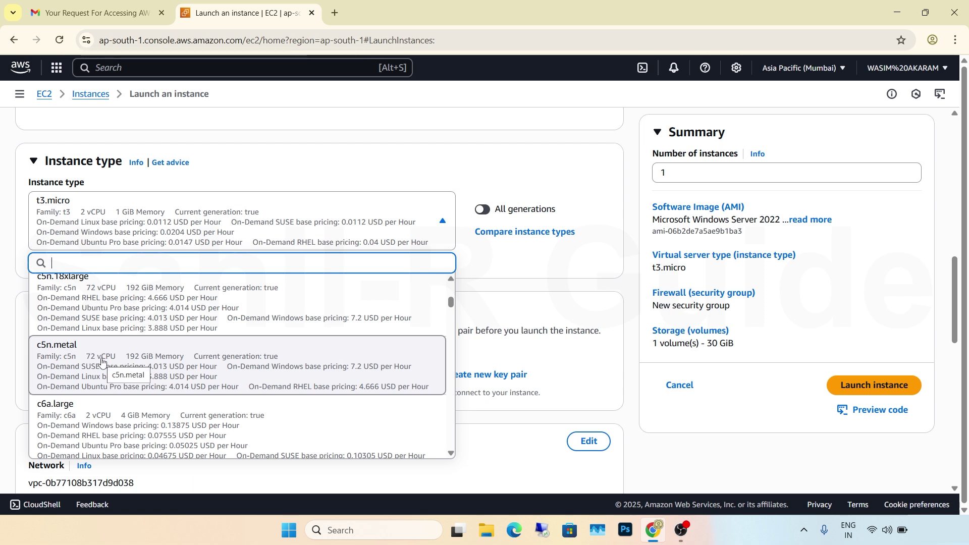
pyautogui.scroll(-1, 236, 363)
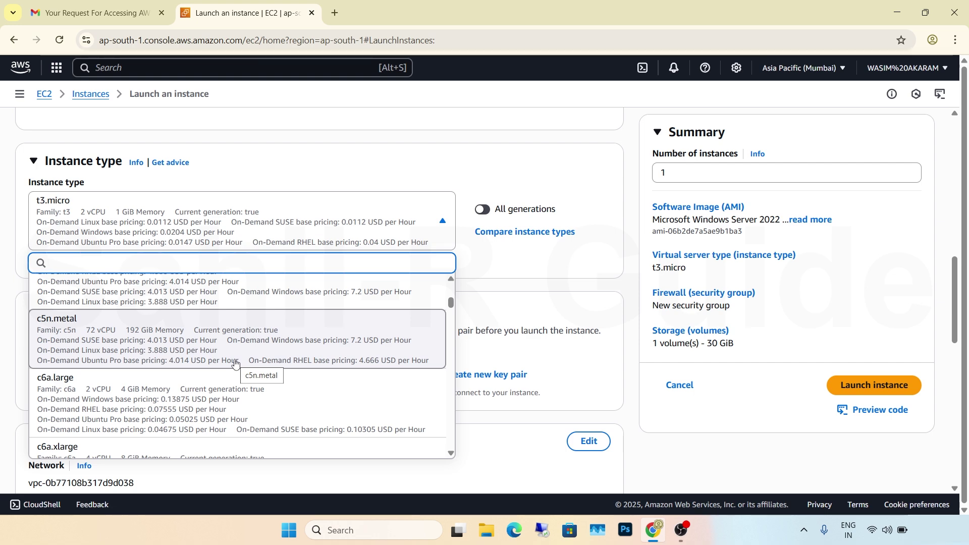
pyautogui.scroll(10, 235, 363)
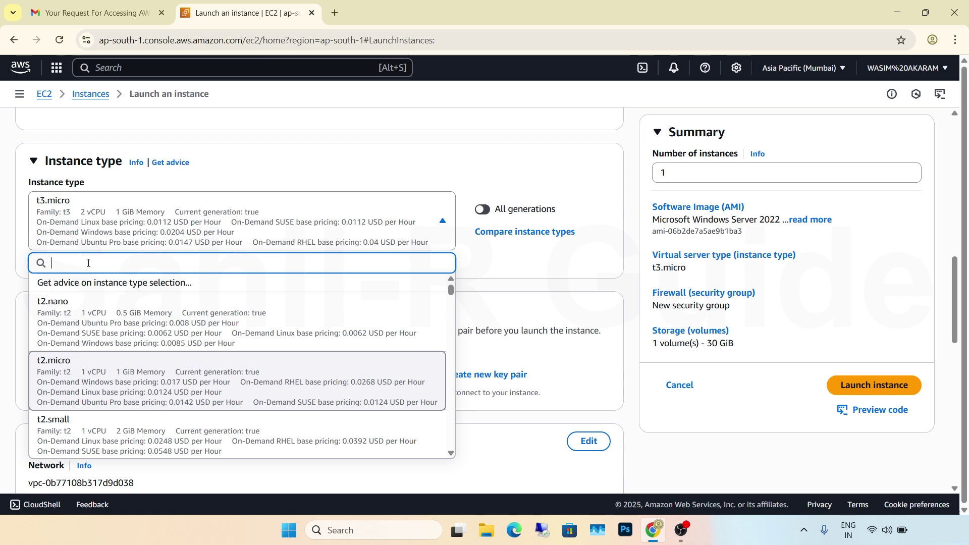
# Filter the instance types by m6in across all generations and choose m6in.xlarge
pyautogui.write('m')
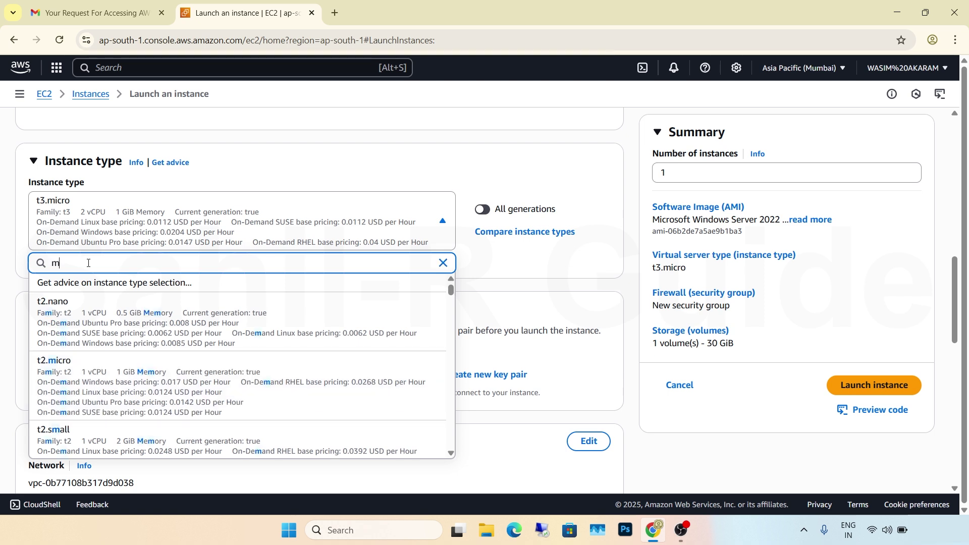
pyautogui.write('6in')
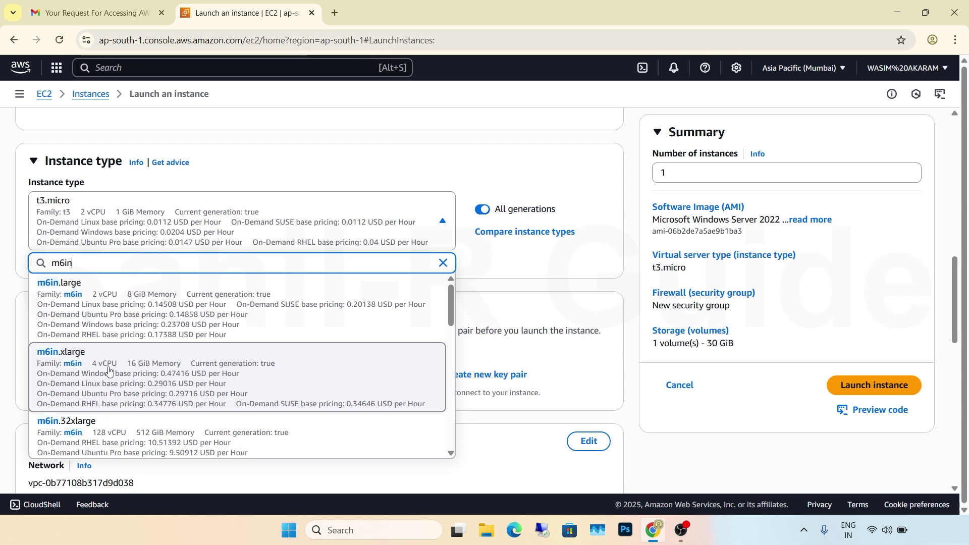
pyautogui.click(140, 369)
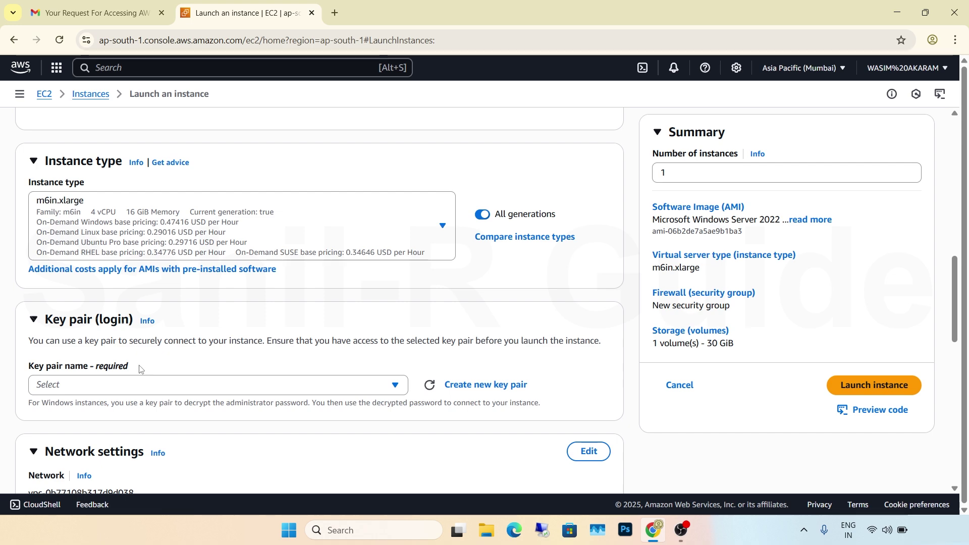
# Create an RSA key pair named demowindow in .pem format and select it as the instance's login key pair
pyautogui.scroll(-2, 245, 217)
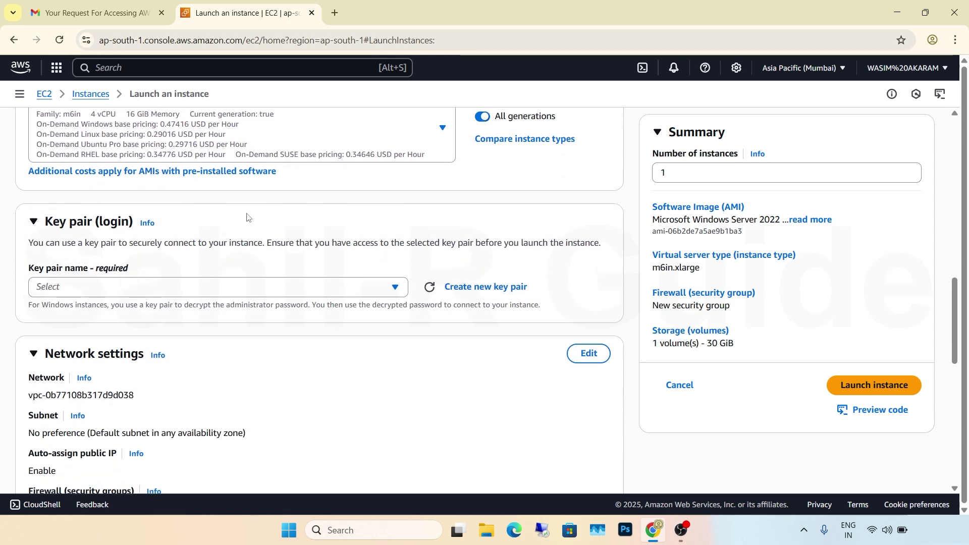
pyautogui.click(469, 287)
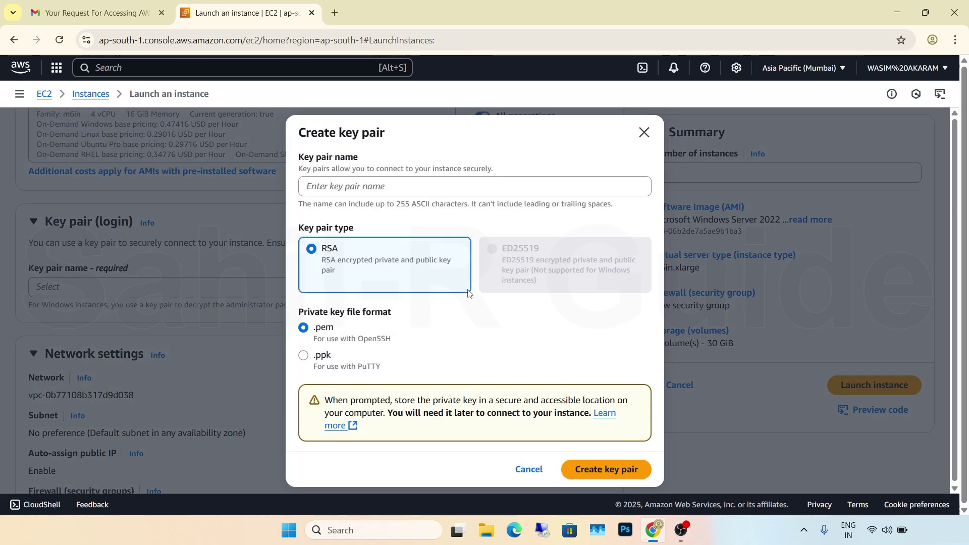
pyautogui.click(328, 186)
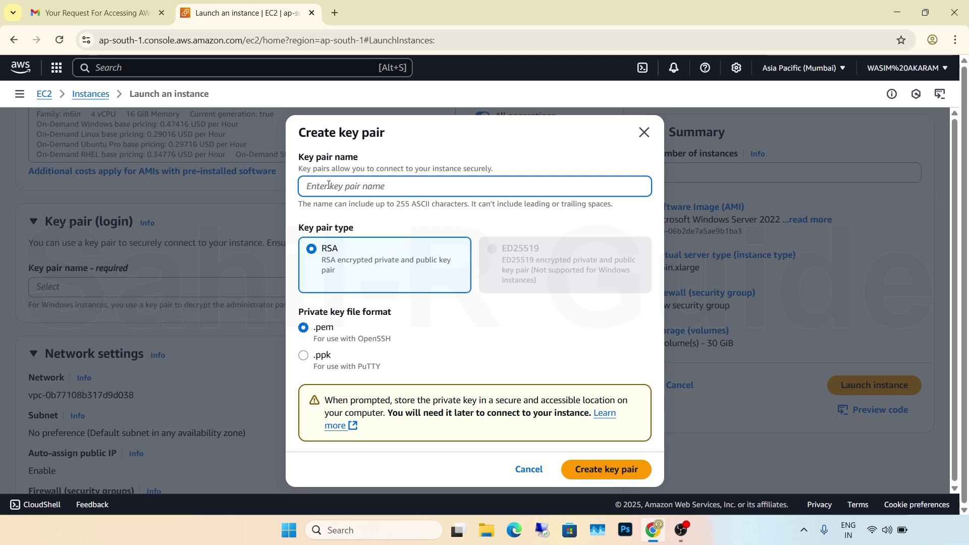
pyautogui.write('demowindow')
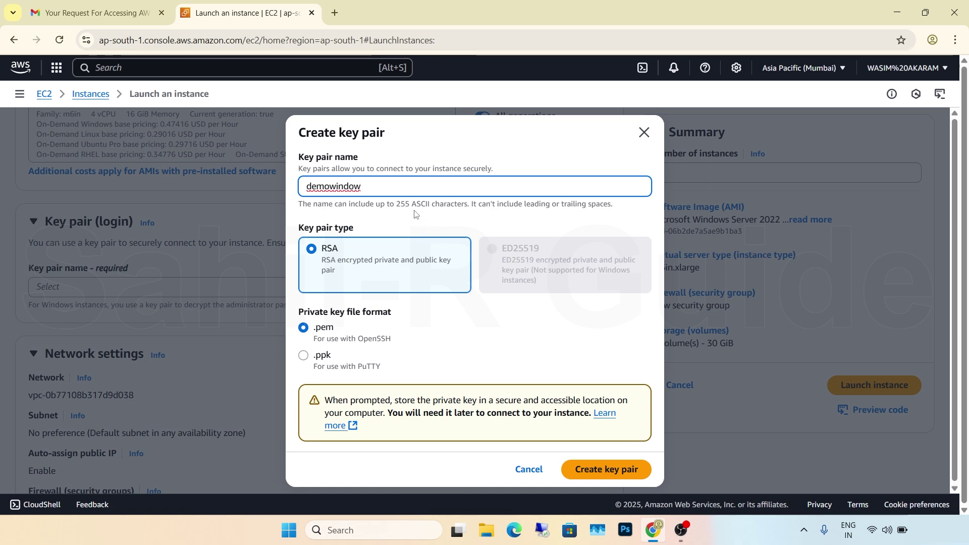
pyautogui.click(576, 470)
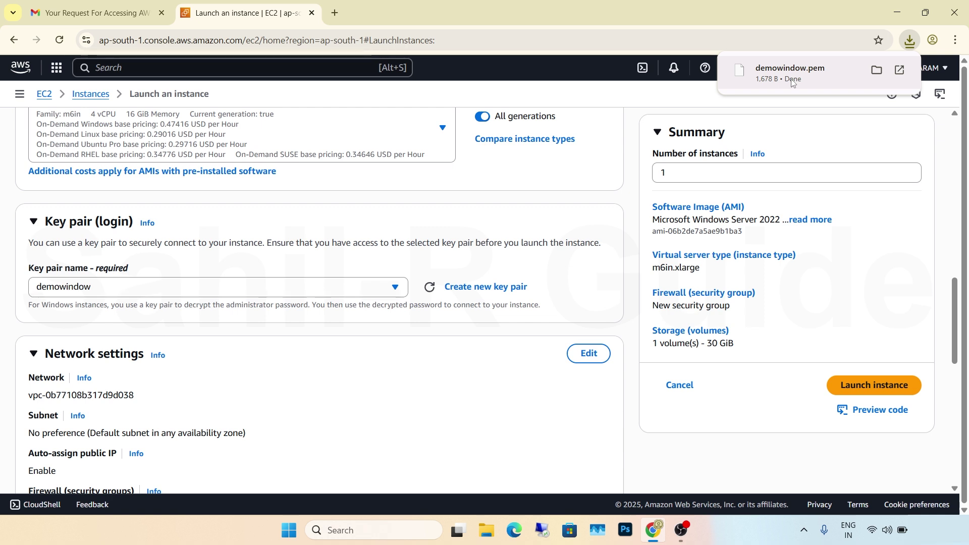
pyautogui.click(393, 287)
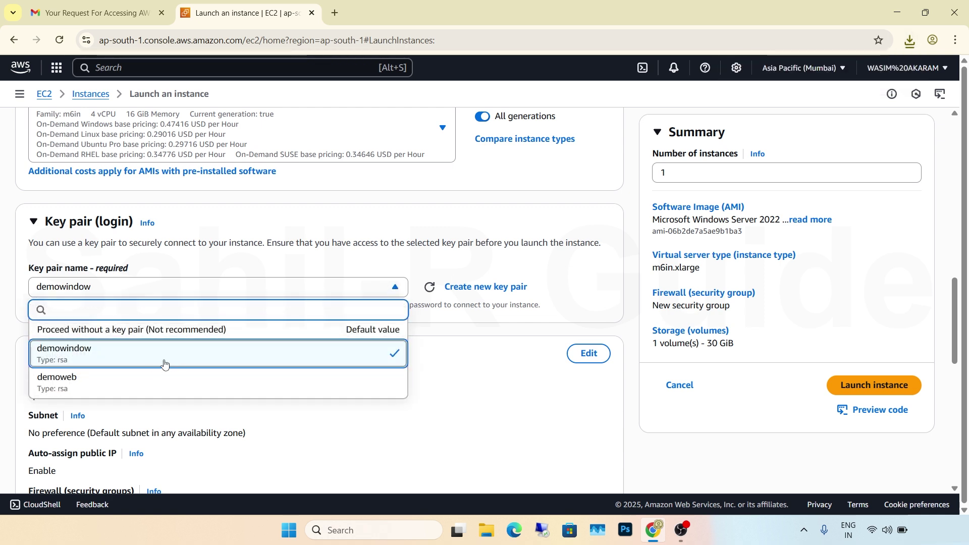
pyautogui.click(147, 357)
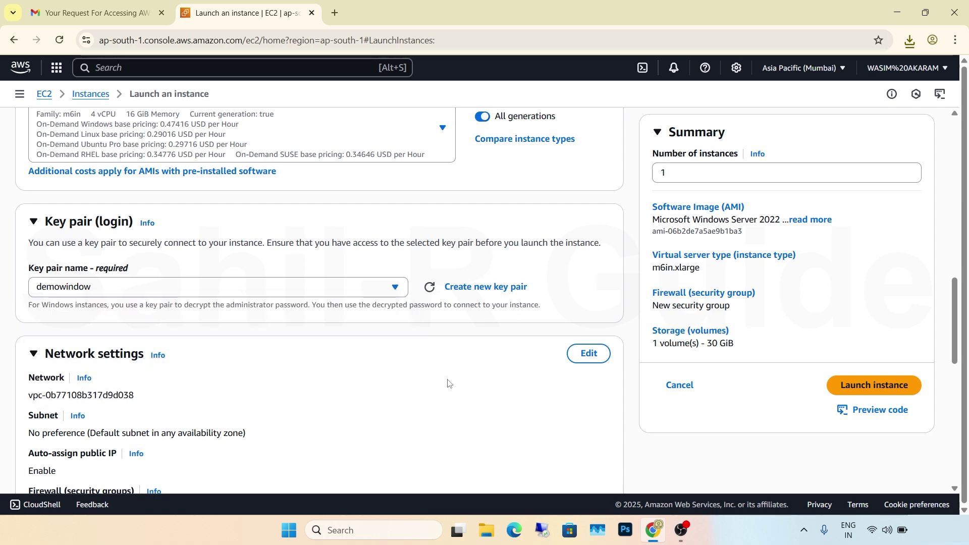
pyautogui.scroll(-5, 451, 385)
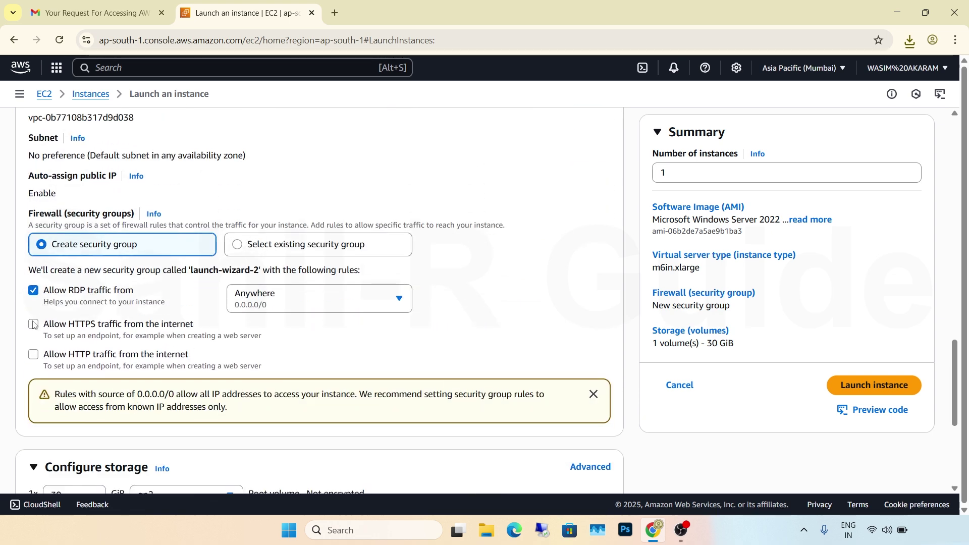
# Allow HTTPS and HTTP traffic from the internet, and configure the root volume as 99 GiB General purpose SSD (gp3)
pyautogui.click(33, 325)
pyautogui.click(33, 355)
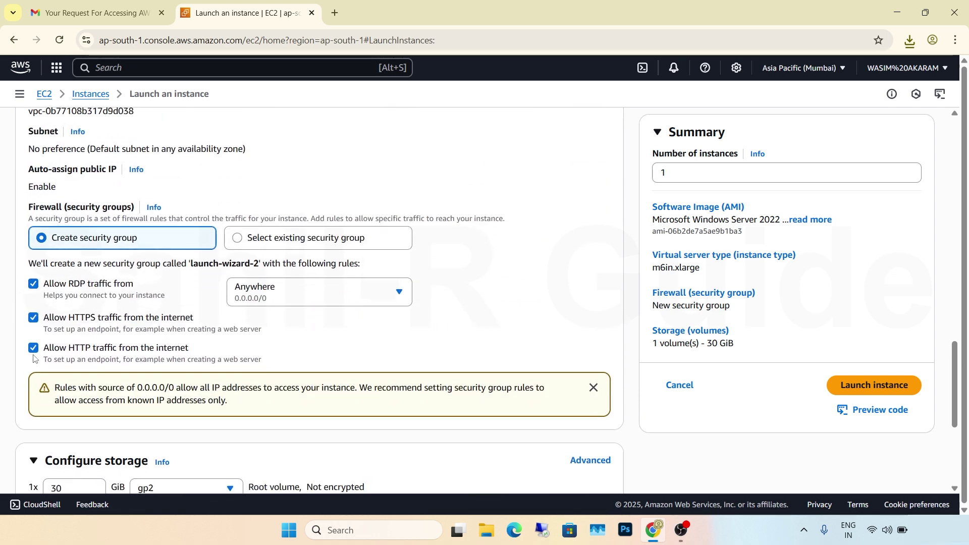
pyautogui.scroll(-3, 33, 358)
pyautogui.click(71, 324)
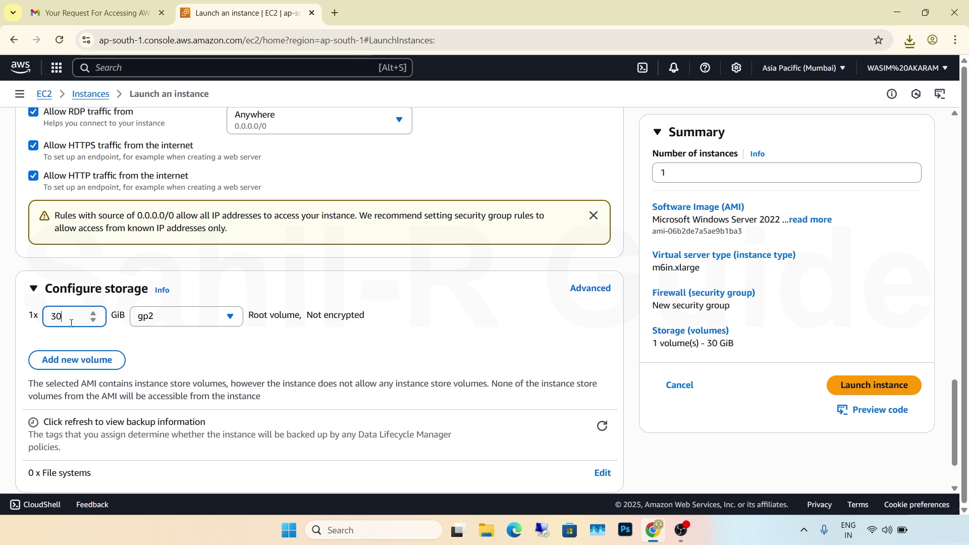
pyautogui.press('BackSpace')
pyautogui.press('BackSpace')
pyautogui.write('99')
pyautogui.click(171, 317)
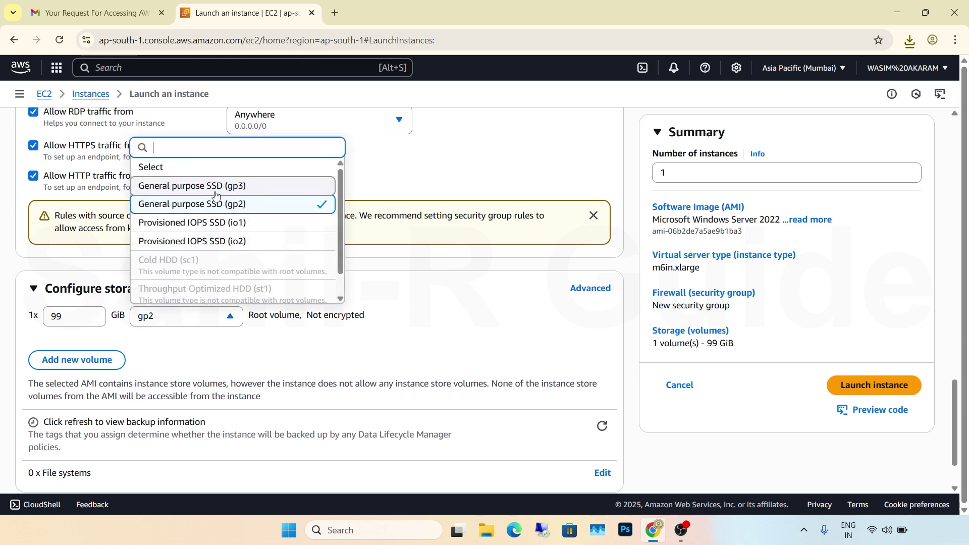
pyautogui.click(256, 187)
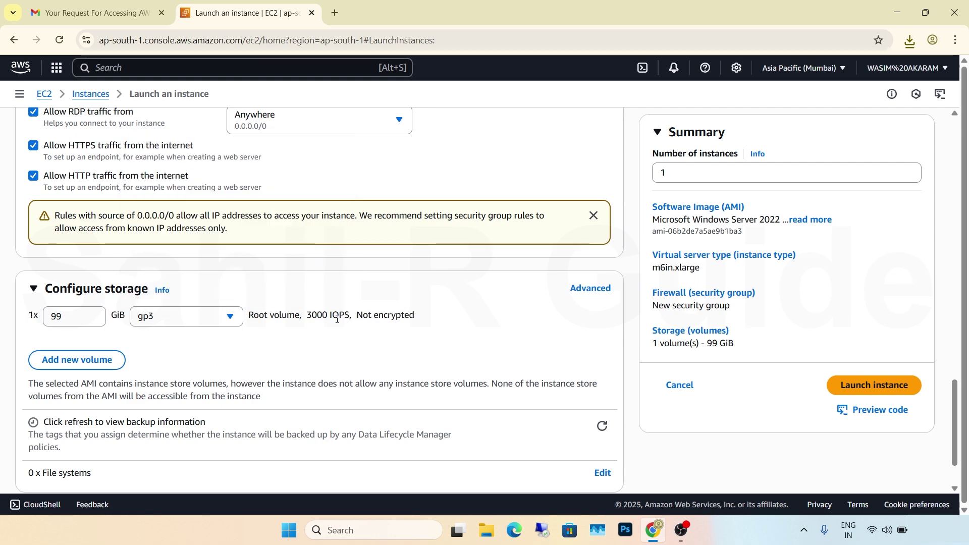
# Launch the configured instance and open its details page
pyautogui.scroll(-1, 338, 320)
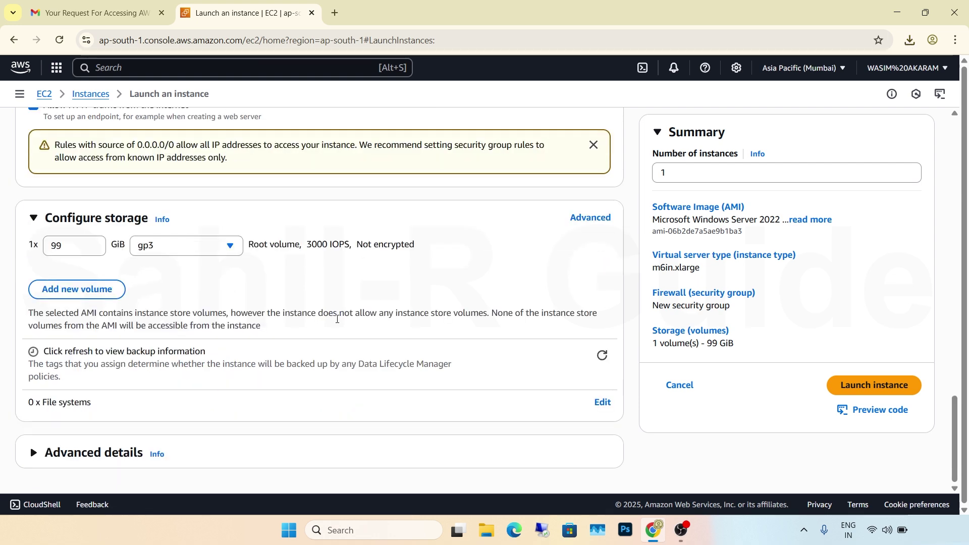
pyautogui.click(854, 396)
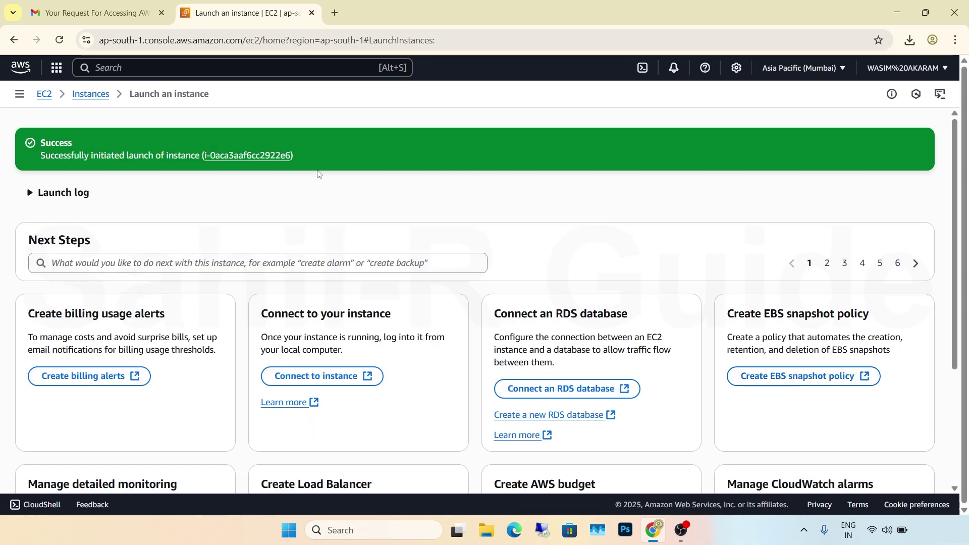
pyautogui.click(271, 157)
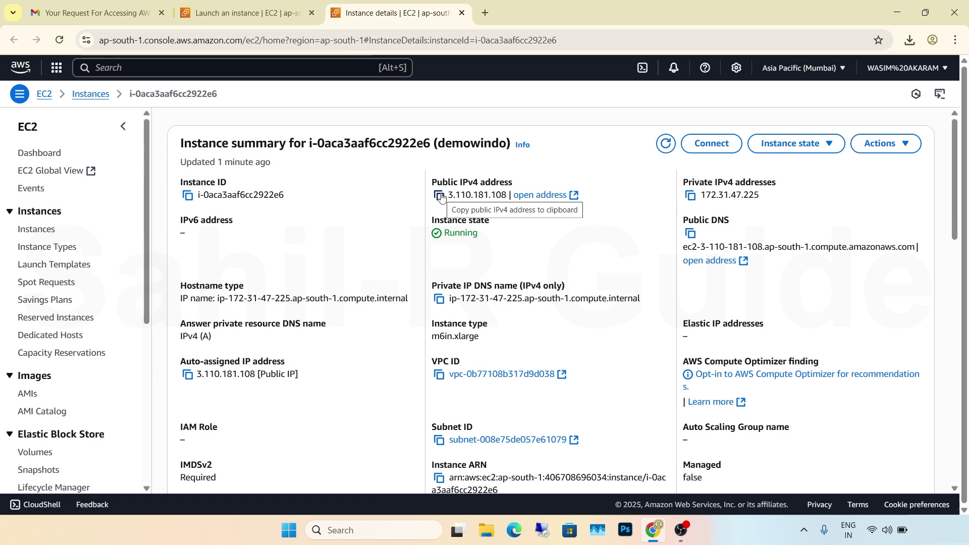
# Copy the instance's public IPv4 address and start a Remote Desktop connection to 3.110.181.108
pyautogui.click(440, 196)
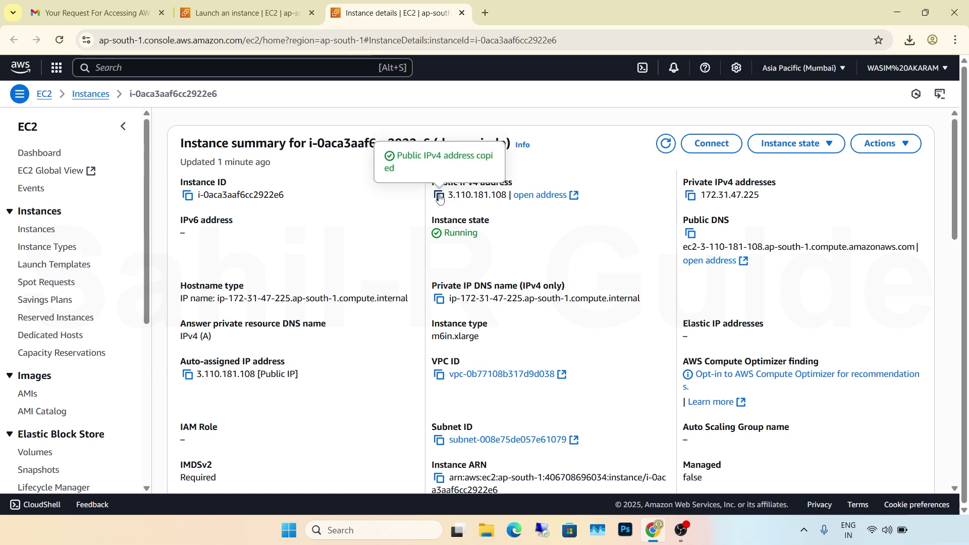
pyautogui.click(554, 540)
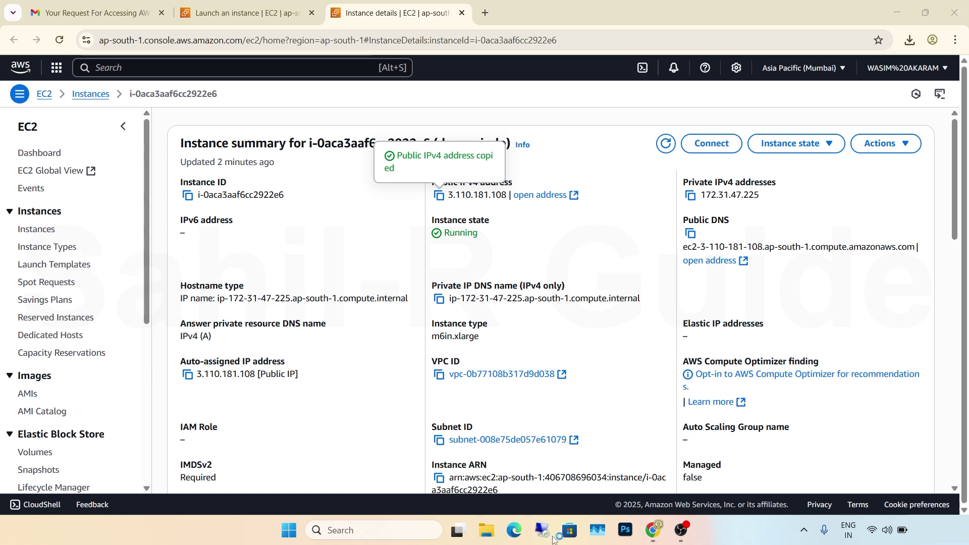
pyautogui.hotkey('ctrl', 'v')
pyautogui.click(531, 229)
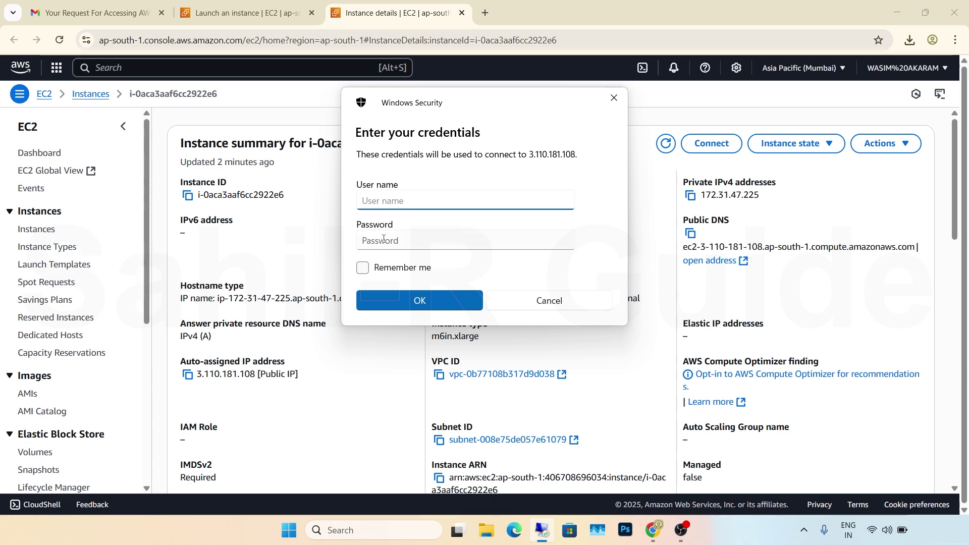
# Copy the Administrator username from the instance's RDP client connection details and enter it in the Remote Desktop credentials prompt
pyautogui.click(699, 148)
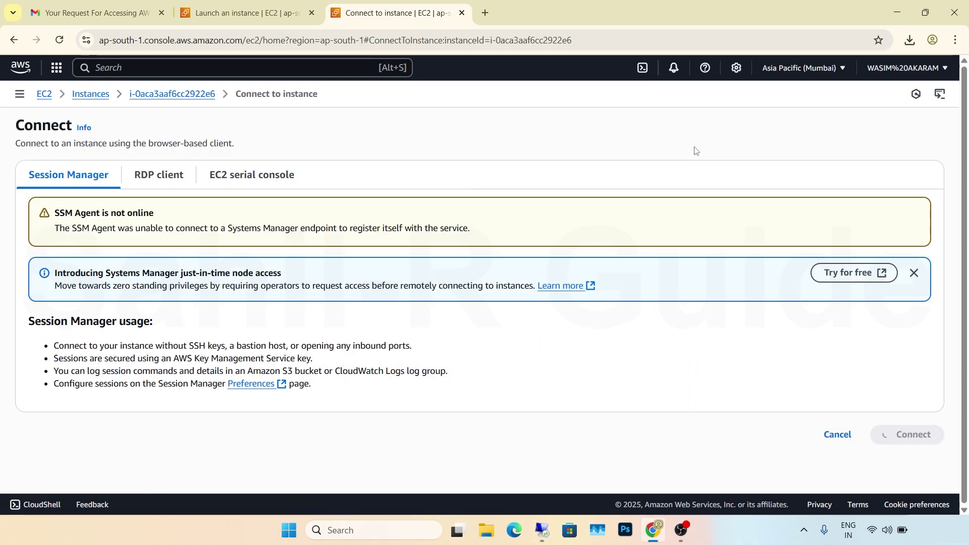
pyautogui.click(155, 181)
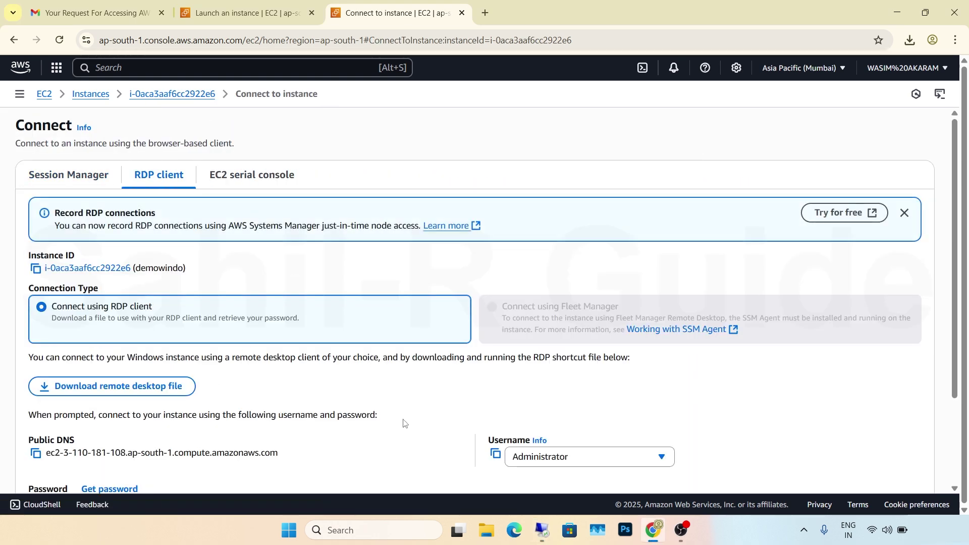
pyautogui.click(494, 457)
pyautogui.click(542, 530)
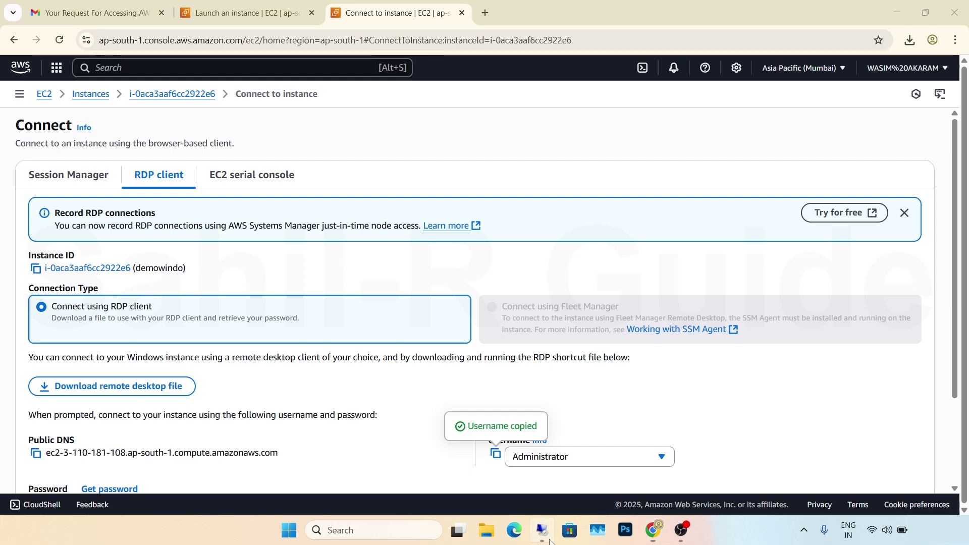
pyautogui.hotkey('ctrl', 'v')
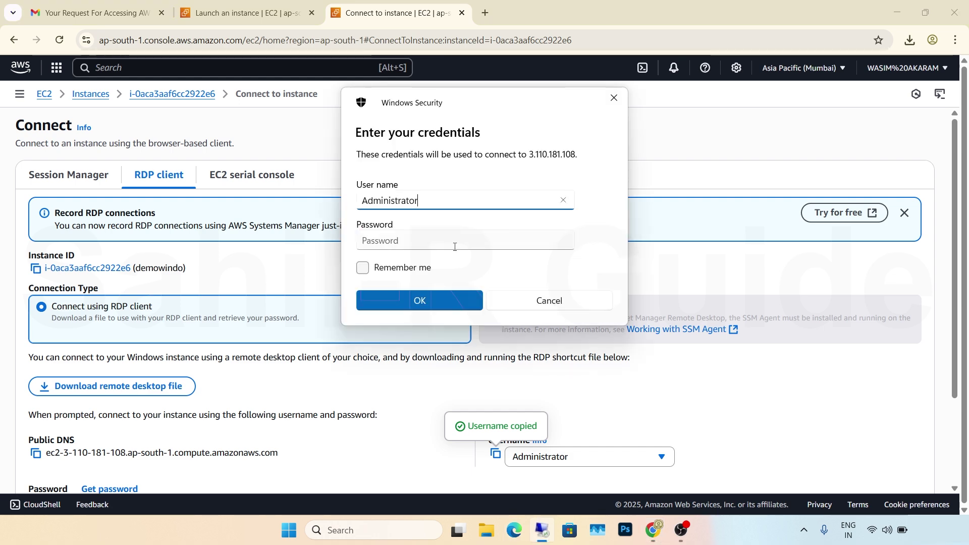
# Upload the demowindow.pem private key file and decrypt the instance's Windows administrator password
pyautogui.click(323, 408)
pyautogui.scroll(-3, 202, 404)
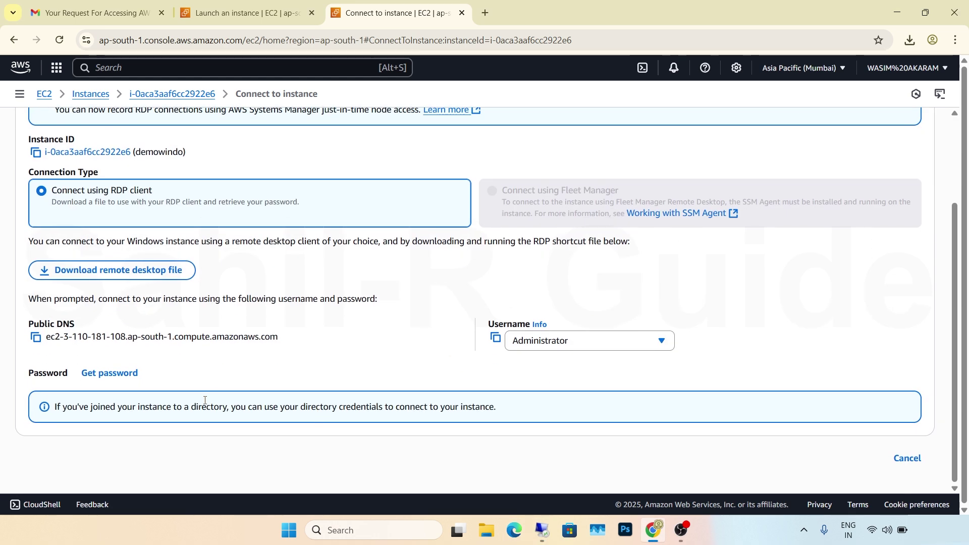
pyautogui.click(102, 374)
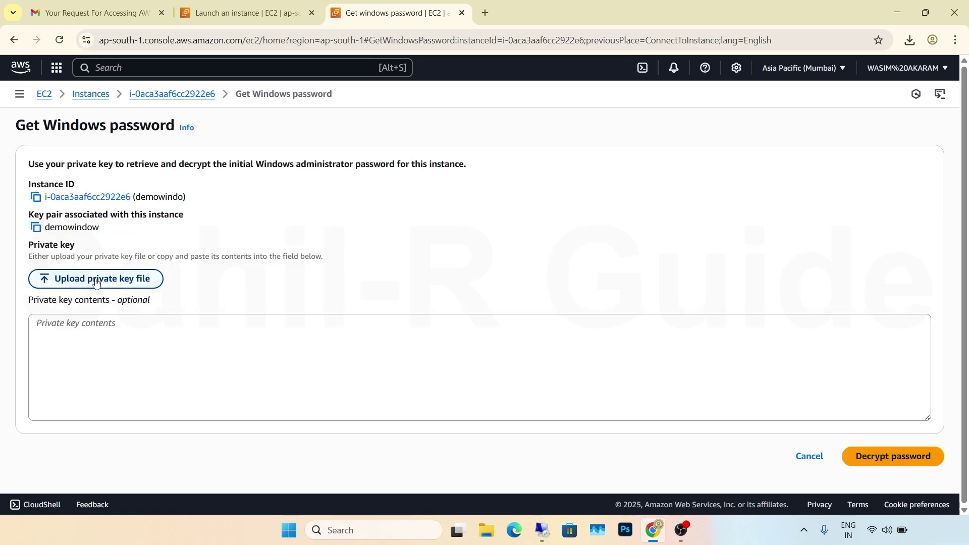
pyautogui.click(96, 281)
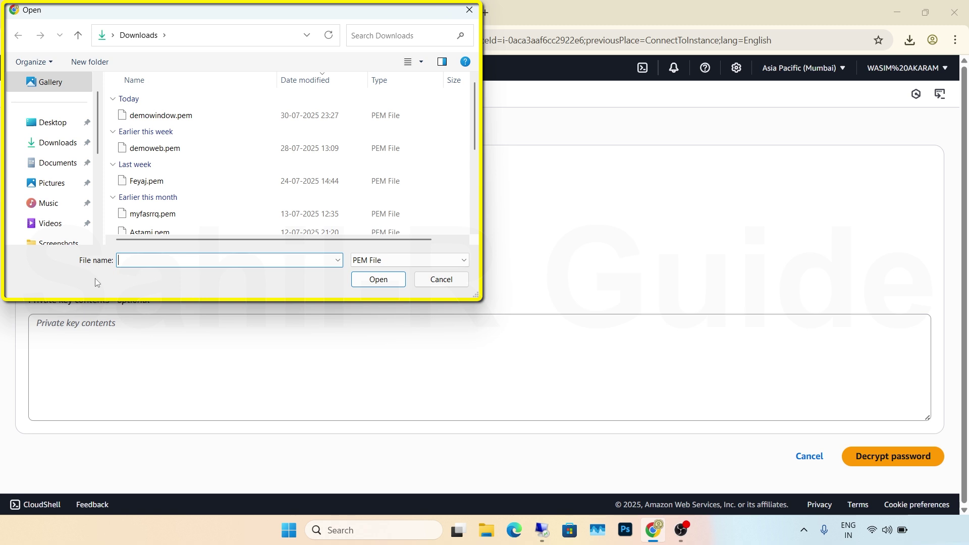
pyautogui.click(159, 115)
pyautogui.click(404, 278)
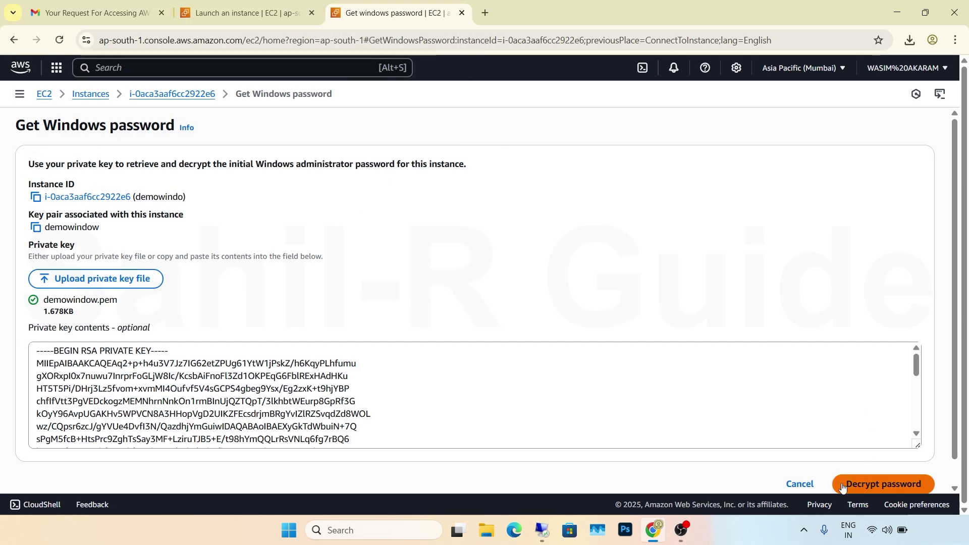
pyautogui.click(843, 486)
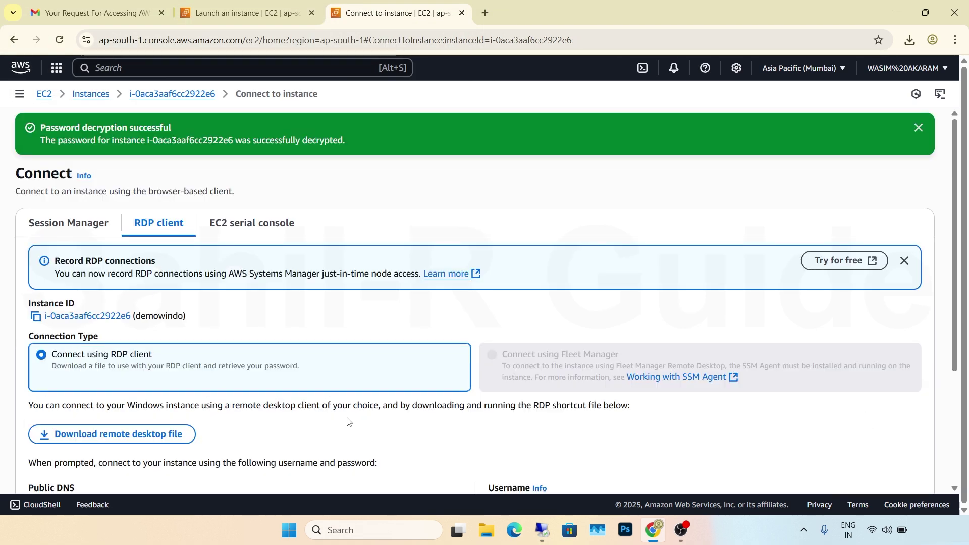
# Copy the decrypted password into the Password field of the Remote Desktop credentials prompt and submit the login
pyautogui.scroll(-3, 354, 419)
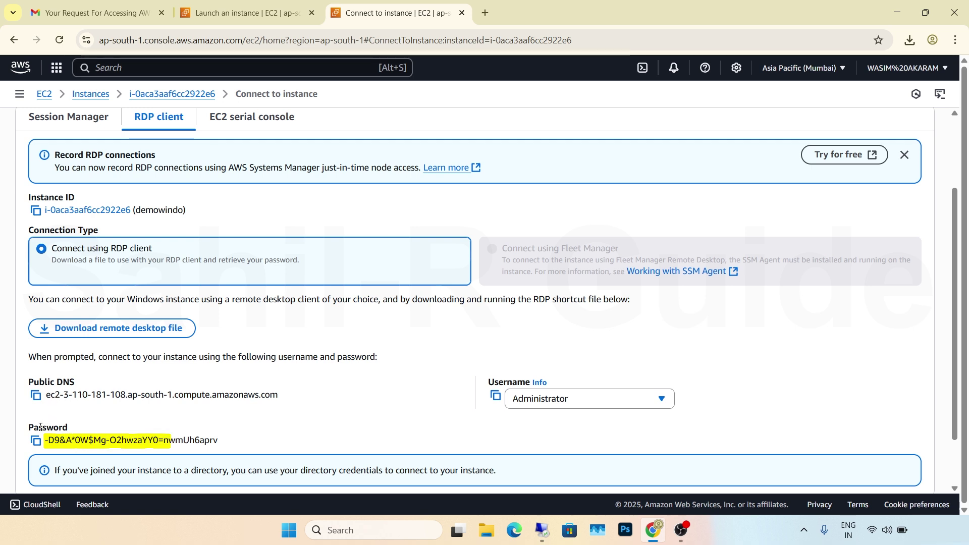
pyautogui.click(34, 442)
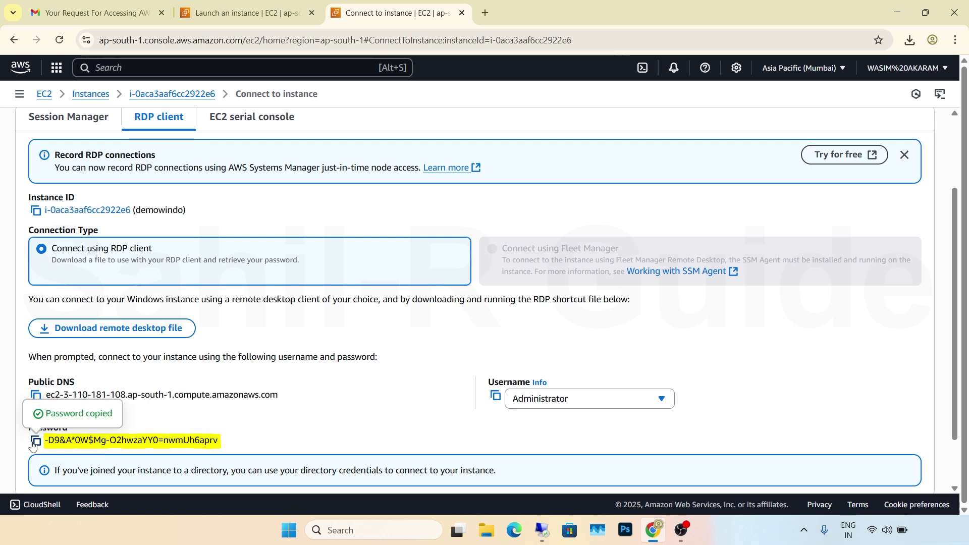
pyautogui.click(542, 530)
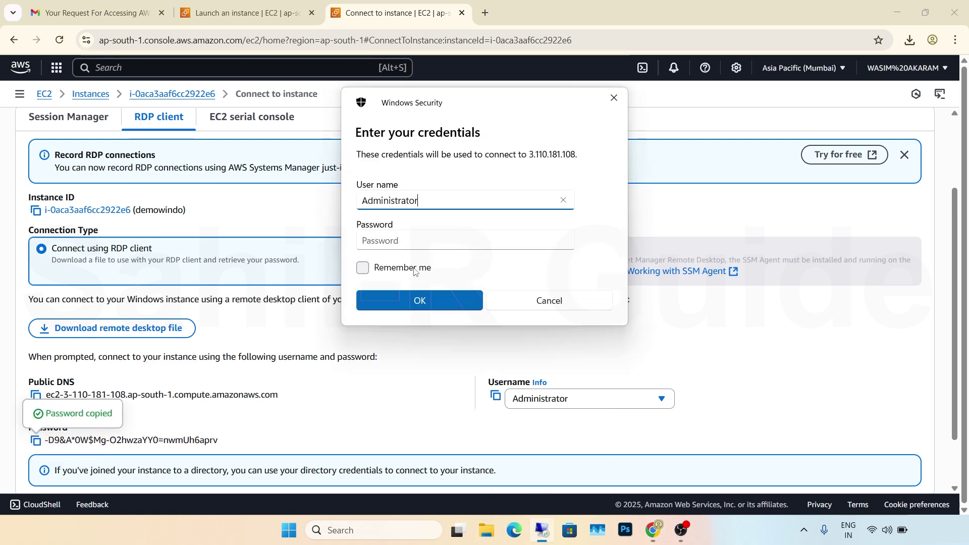
pyautogui.click(398, 249)
pyautogui.hotkey('ctrl', 'v')
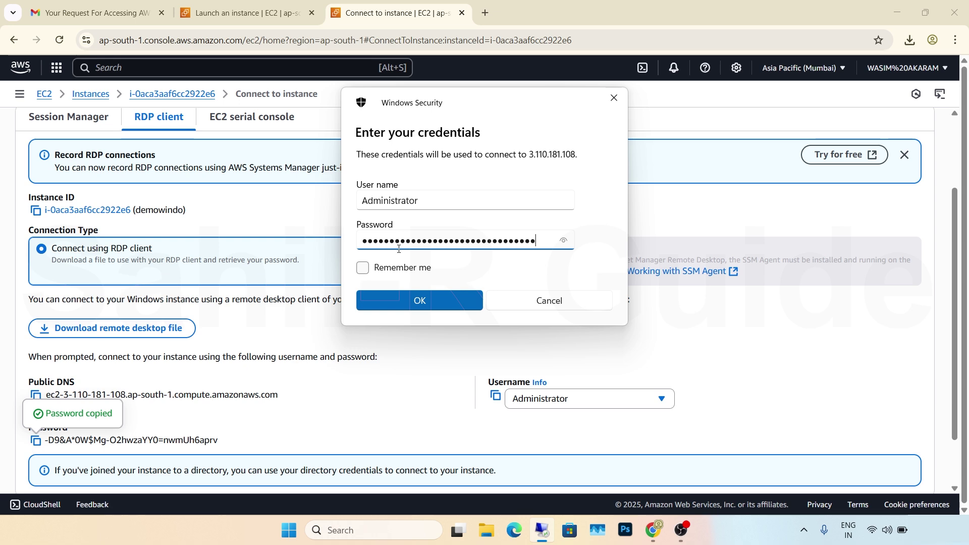
pyautogui.click(399, 298)
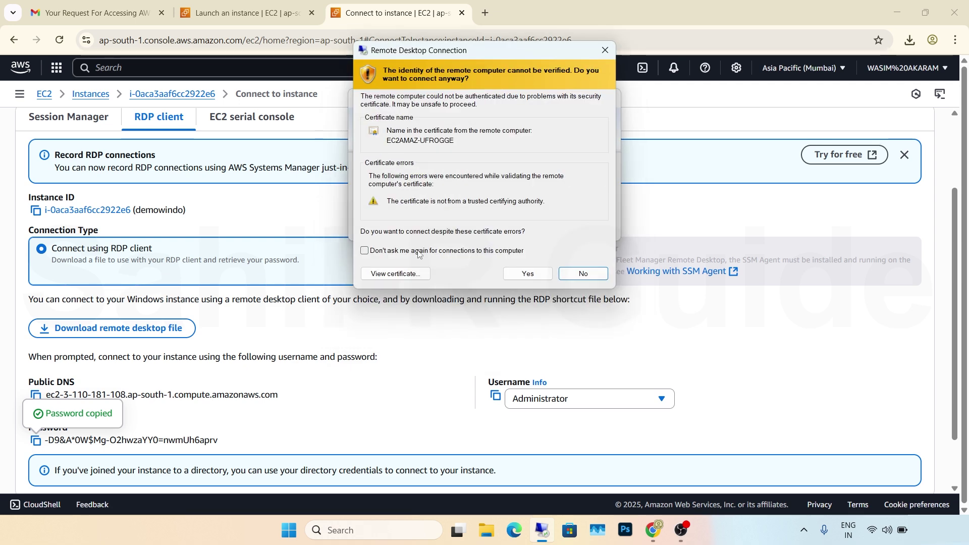
# Accept the remote computer's certificate without being asked again, and allow the server to be discoverable on the network
pyautogui.click(417, 253)
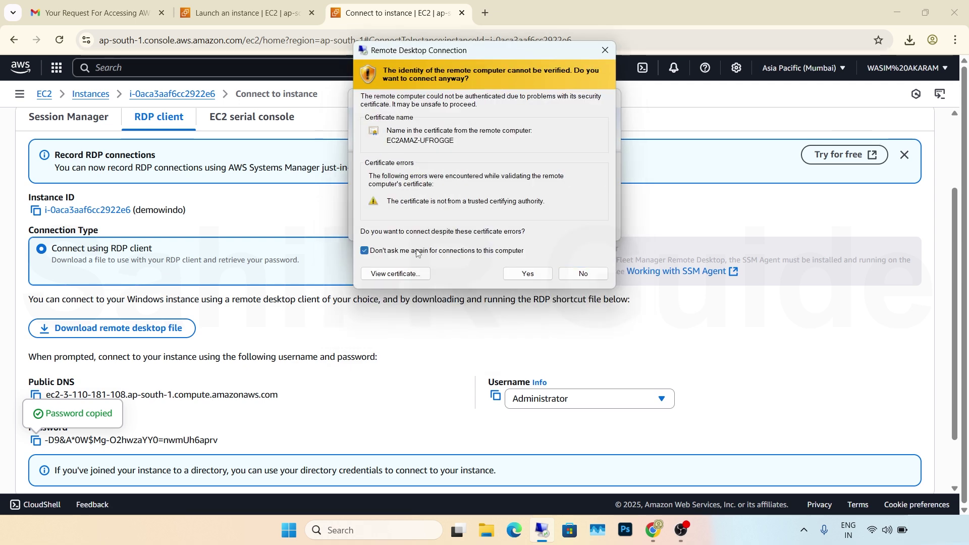
pyautogui.click(529, 274)
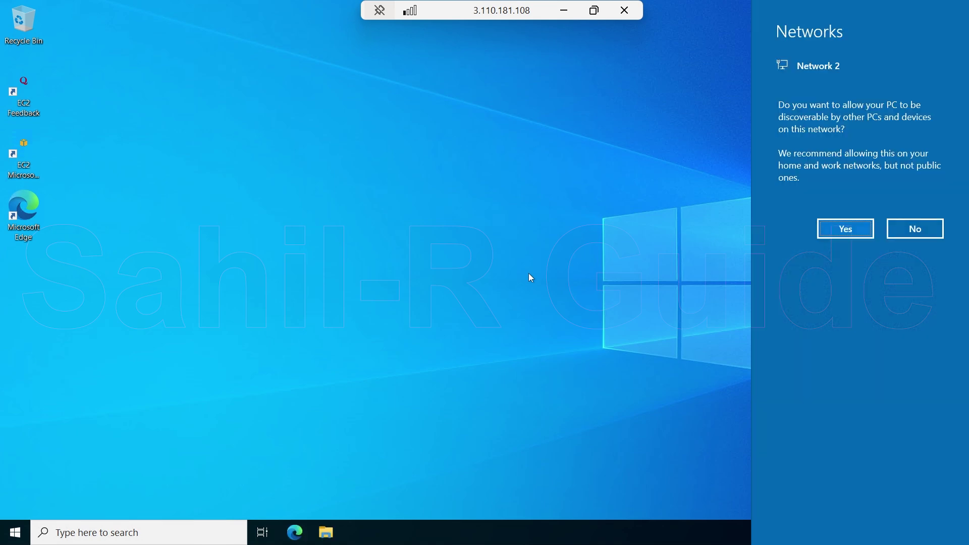
pyautogui.click(840, 229)
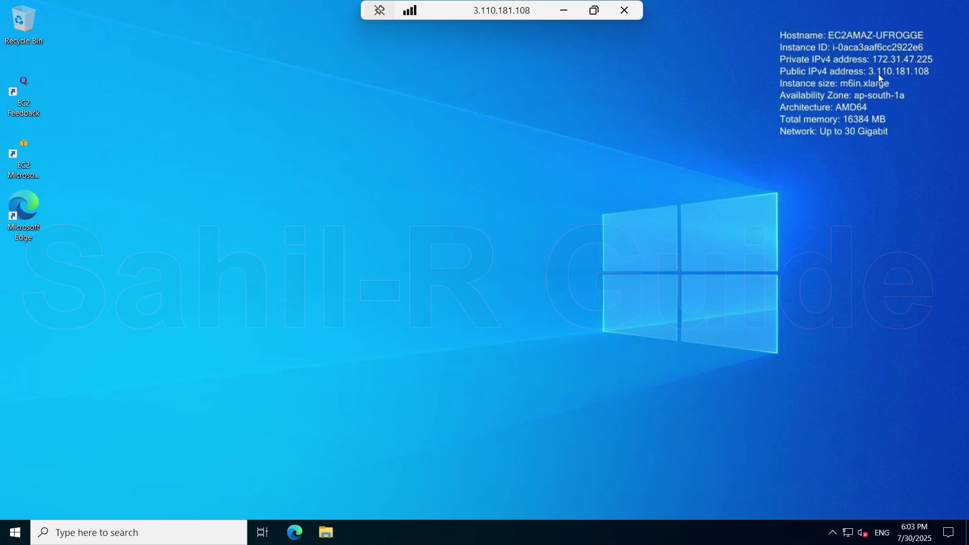
# Open Task Manager on the remote server and examine its CPU and memory performance details
pyautogui.click(164, 539)
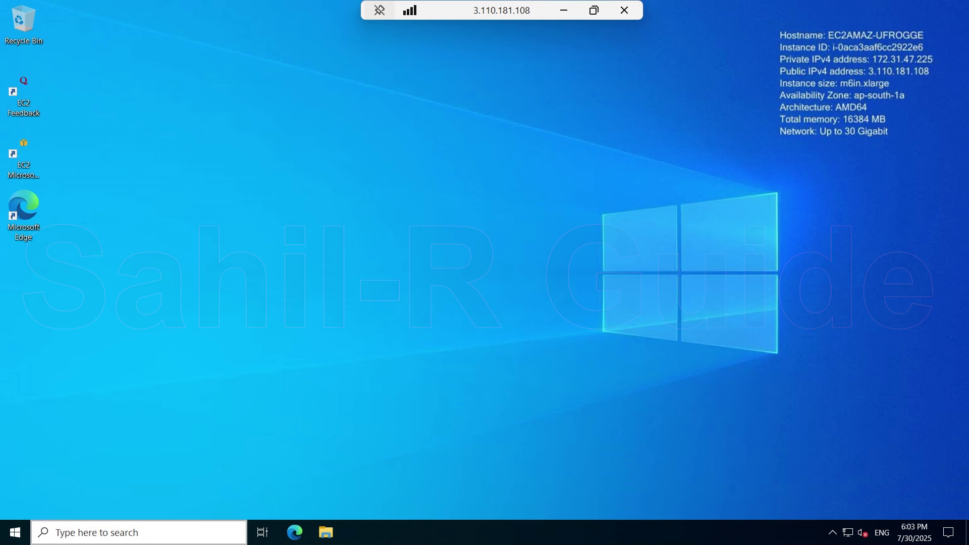
pyautogui.write('task')
pyautogui.click(116, 187)
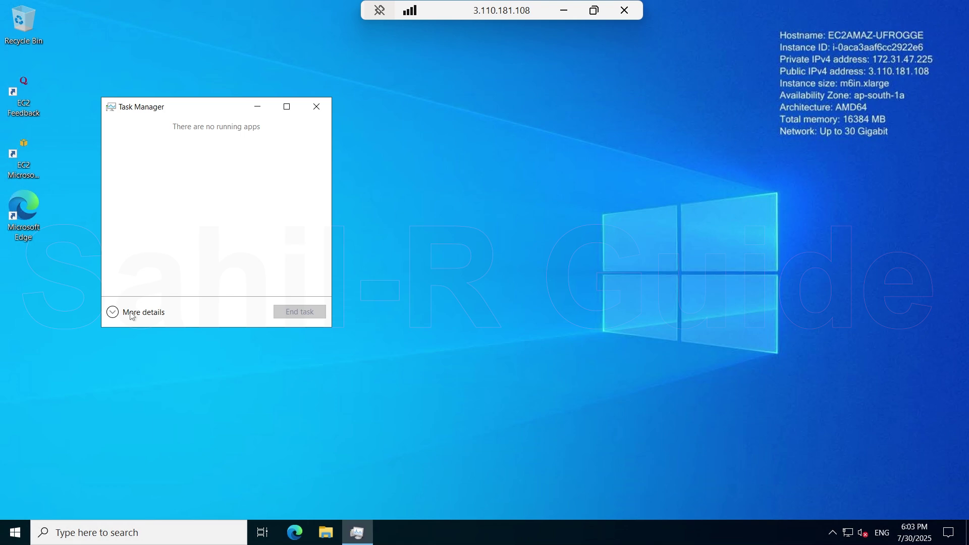
pyautogui.click(132, 314)
pyautogui.click(163, 140)
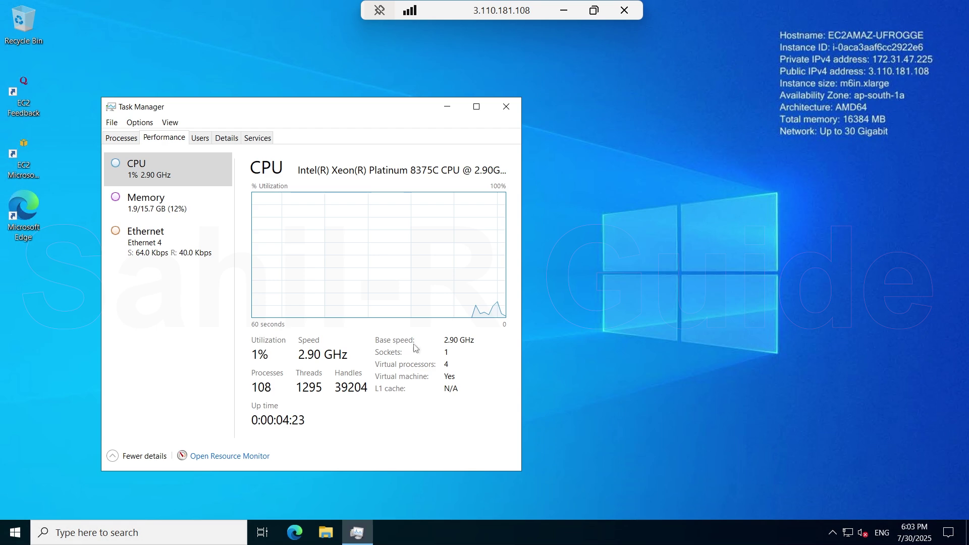
pyautogui.click(151, 203)
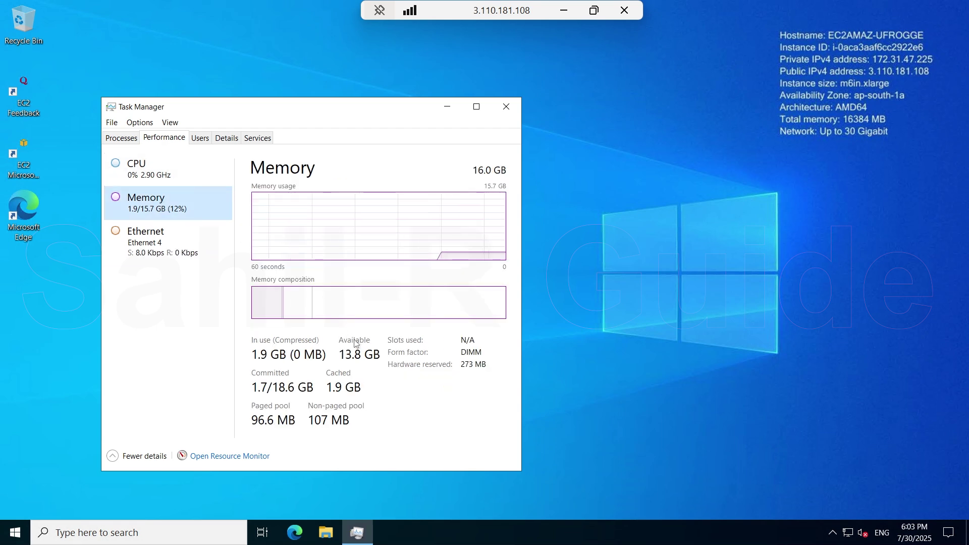
pyautogui.click(506, 106)
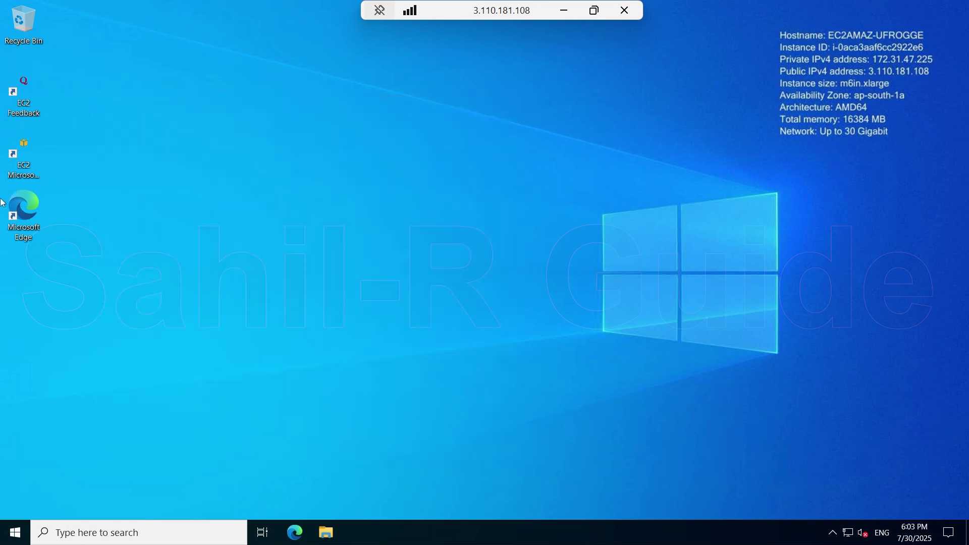
# Open Microsoft Edge on the remote server and go through its first-run setup without signing in or importing Google data
pyautogui.doubleClick(17, 214)
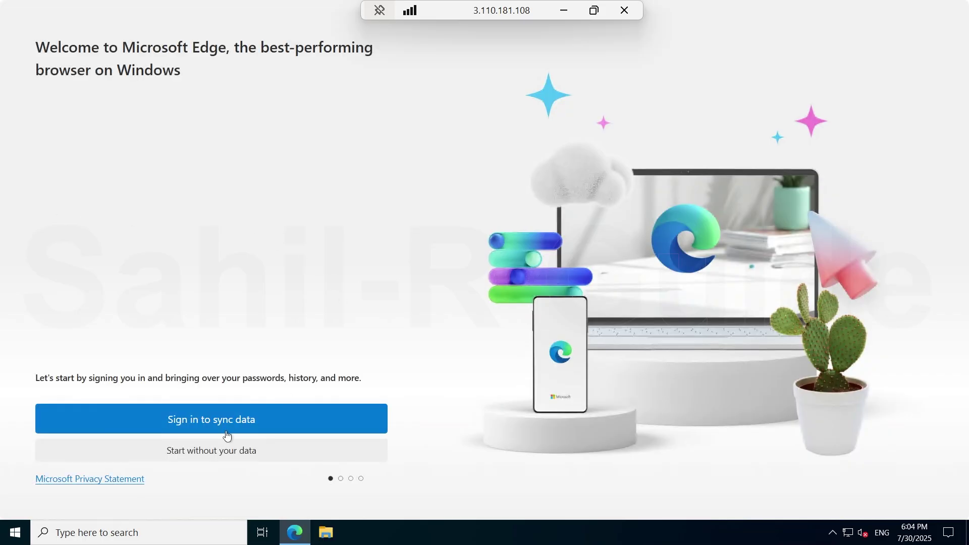
pyautogui.click(147, 456)
pyautogui.click(126, 454)
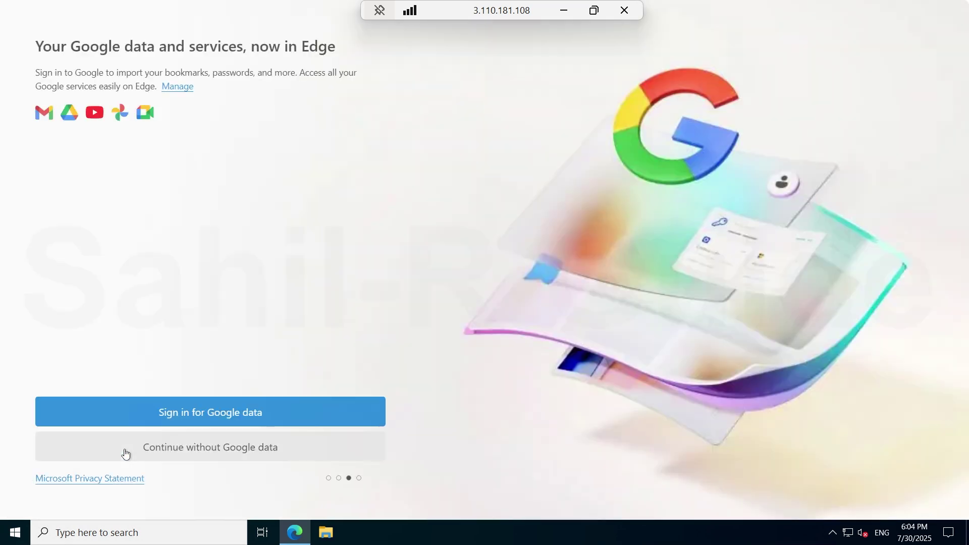
pyautogui.click(128, 453)
pyautogui.click(127, 453)
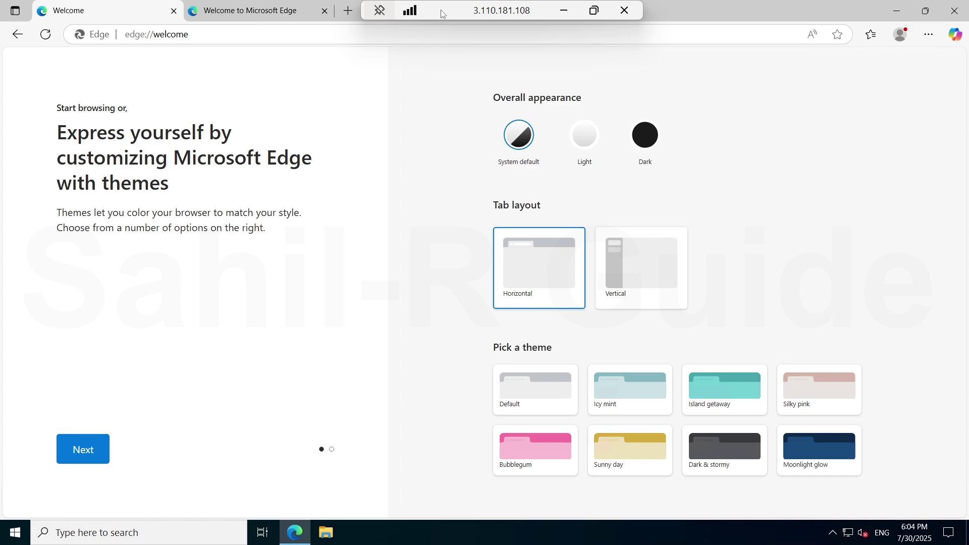
# Search the web for "net speed test google fiber" in a new tab and open Google Fiber's Internet Speed Test page
pyautogui.moveTo(442, 13); pyautogui.dragTo(540, 14)
pyautogui.click(347, 10)
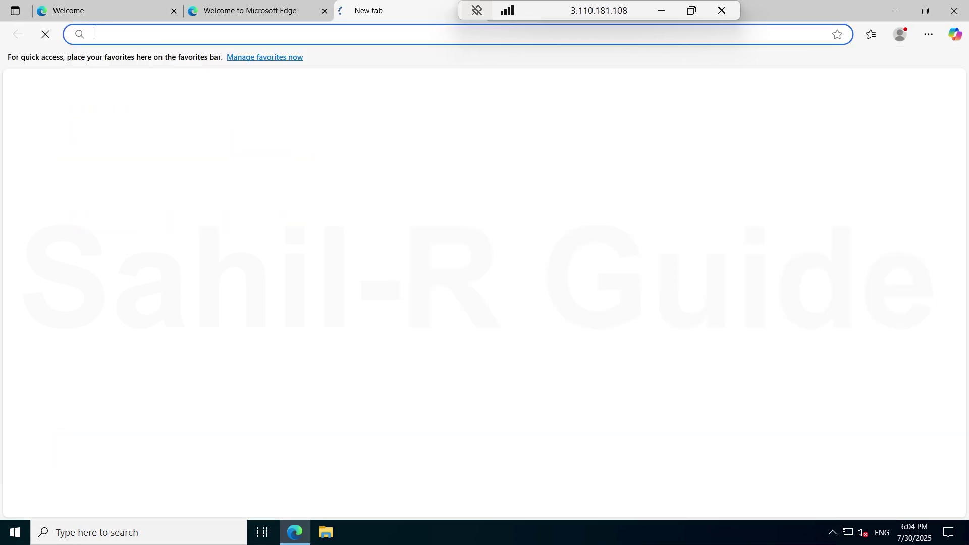
pyautogui.write('net speed test')
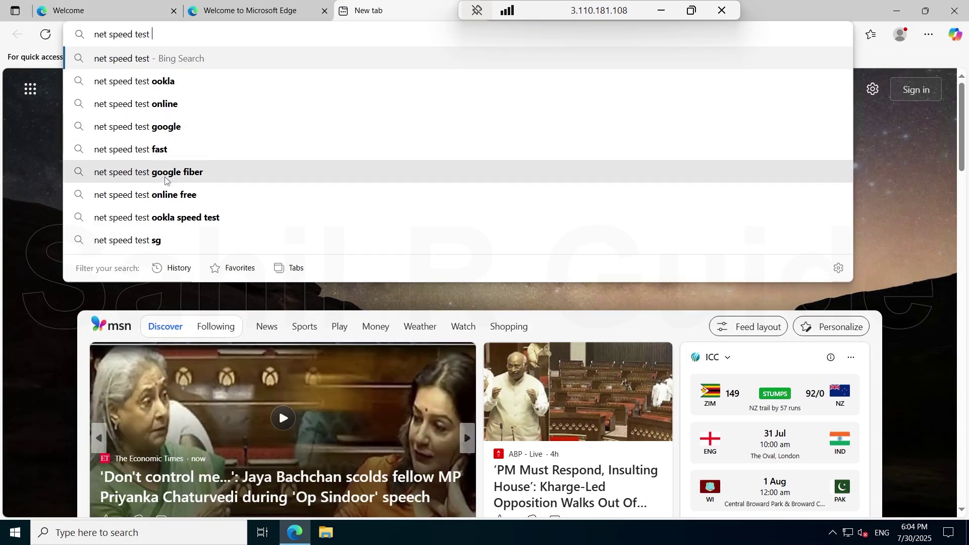
pyautogui.click(164, 172)
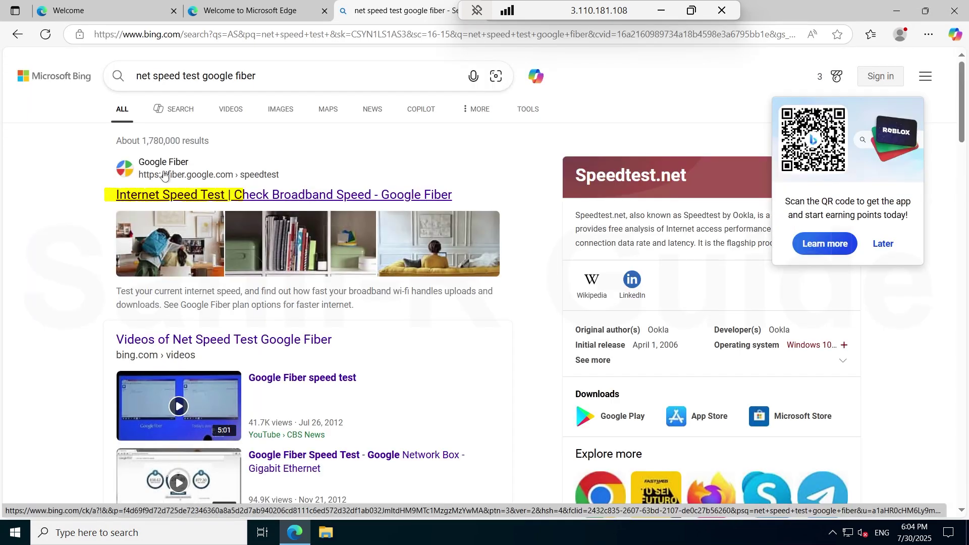
pyautogui.click(217, 193)
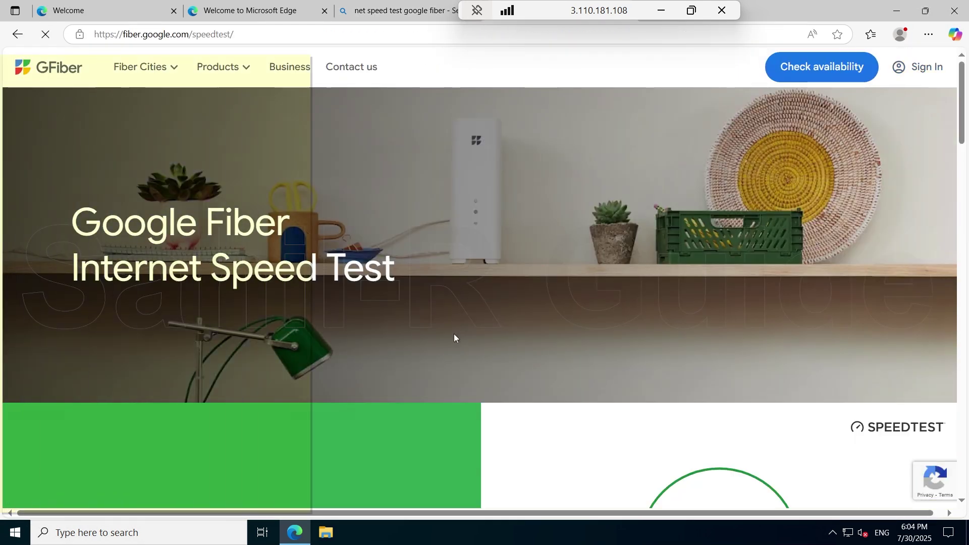
# Choose Bharti Airtel Ltd in Mumbai as the speed test host and run the test
pyautogui.scroll(-6, 455, 337)
pyautogui.scroll(3, 455, 337)
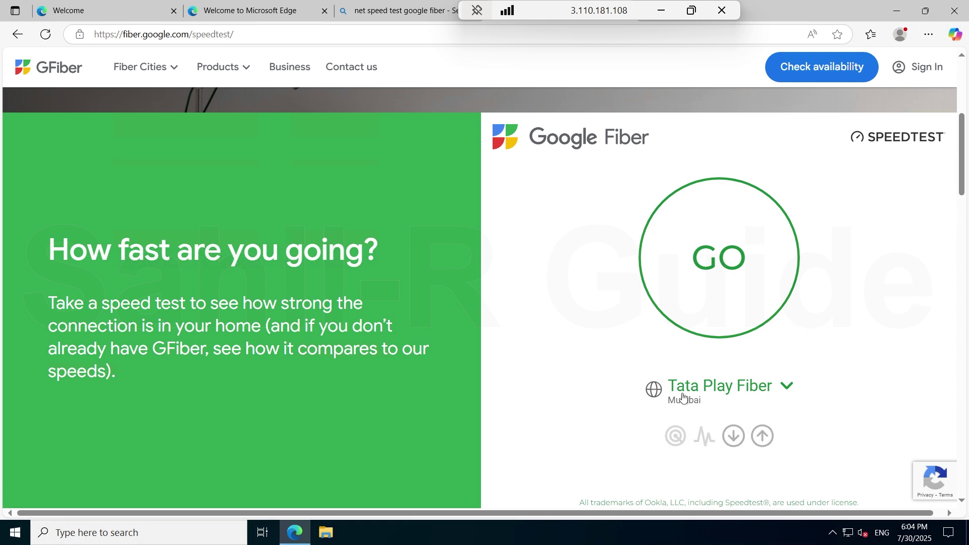
pyautogui.click(784, 388)
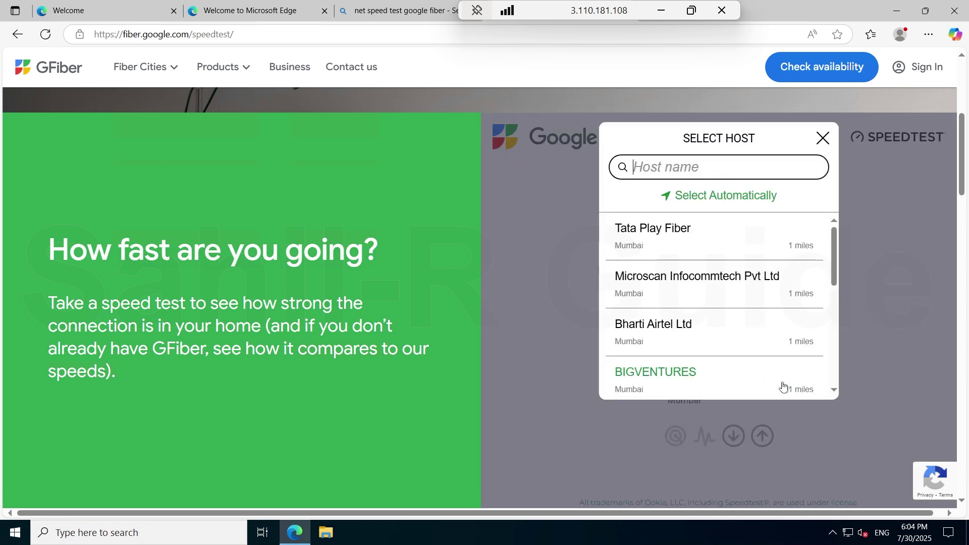
pyautogui.click(690, 329)
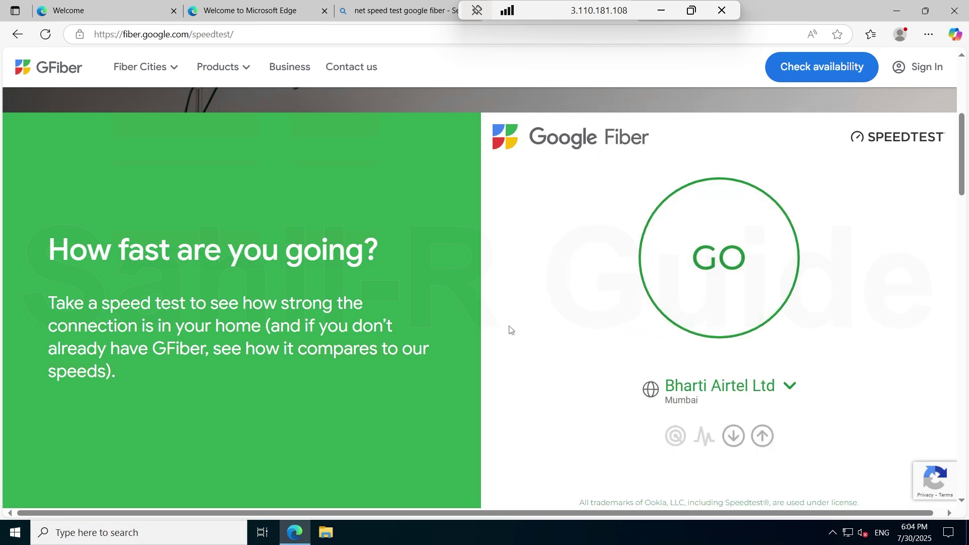
pyautogui.click(685, 281)
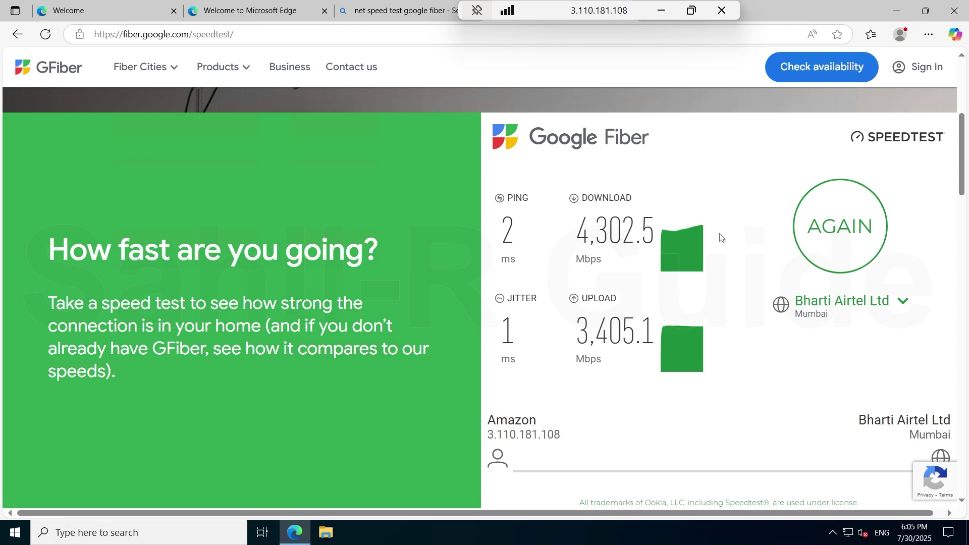
# Close Microsoft Edge on the remote server and end the Remote Desktop session
pyautogui.moveTo(556, 8); pyautogui.dragTo(776, 8)
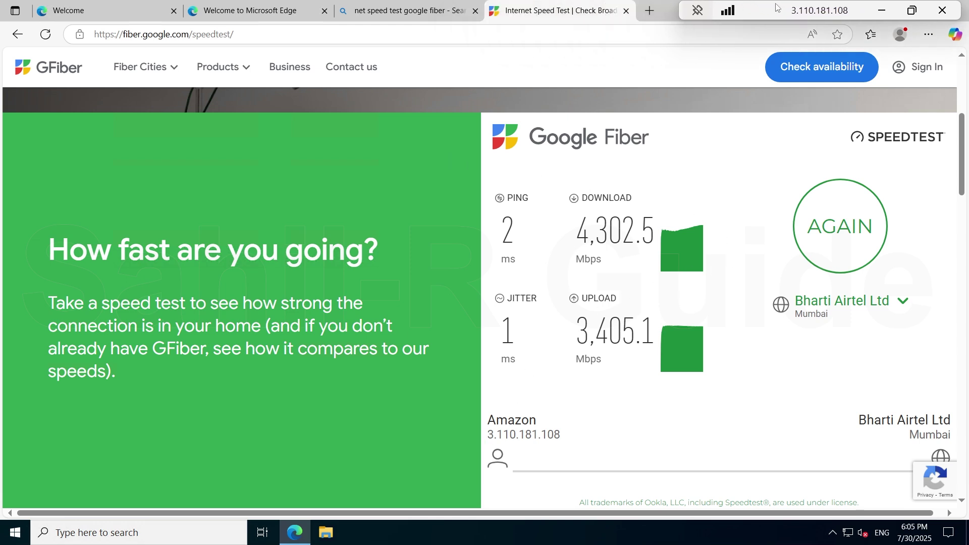
pyautogui.click(648, 12)
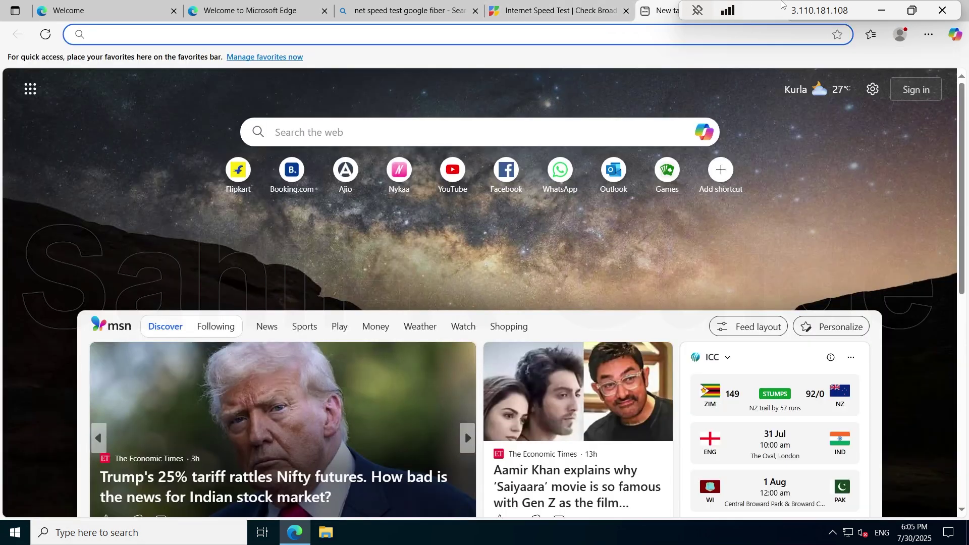
pyautogui.moveTo(769, 12); pyautogui.dragTo(430, 11)
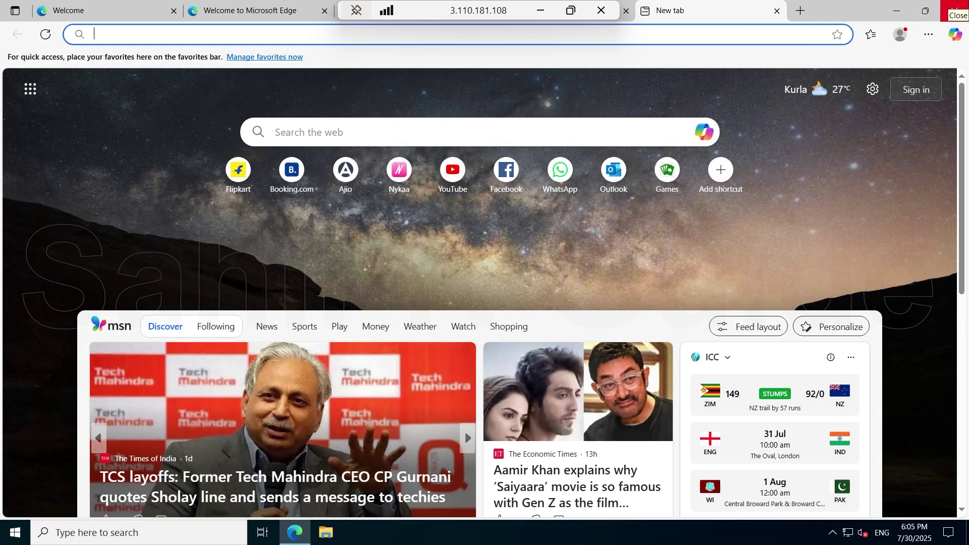
pyautogui.click(956, 10)
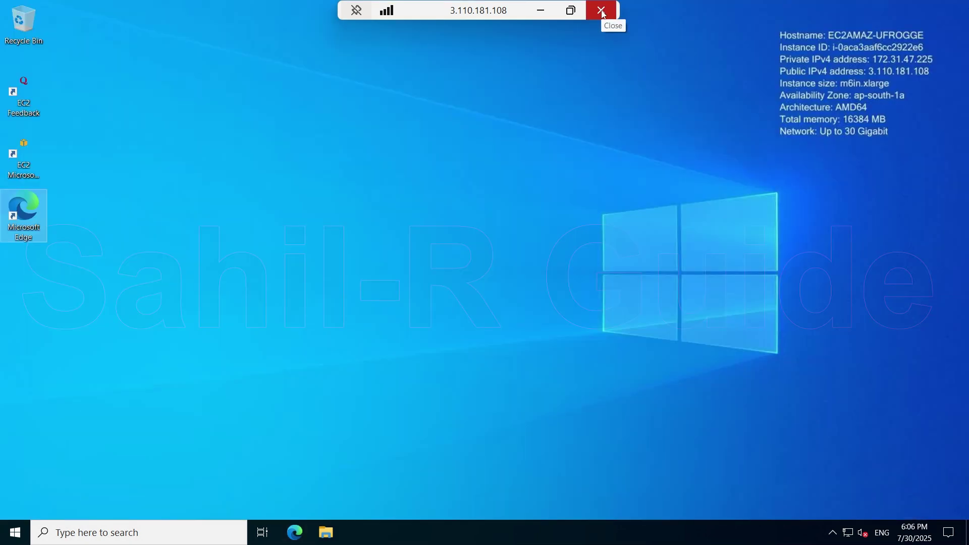
pyautogui.click(601, 10)
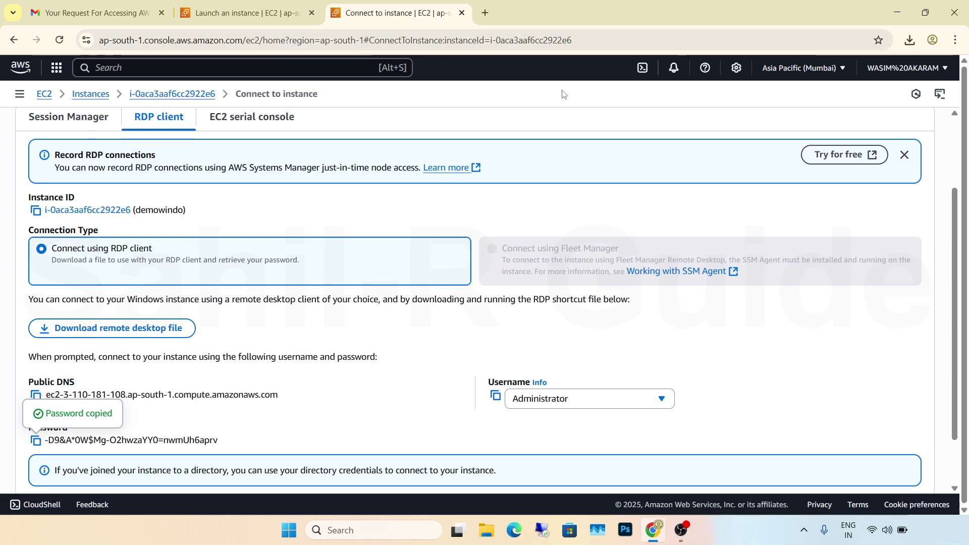
# Open the demowindo instance's summary from the EC2 instances list, stop the instance, and reload the page to check its state
pyautogui.click(86, 98)
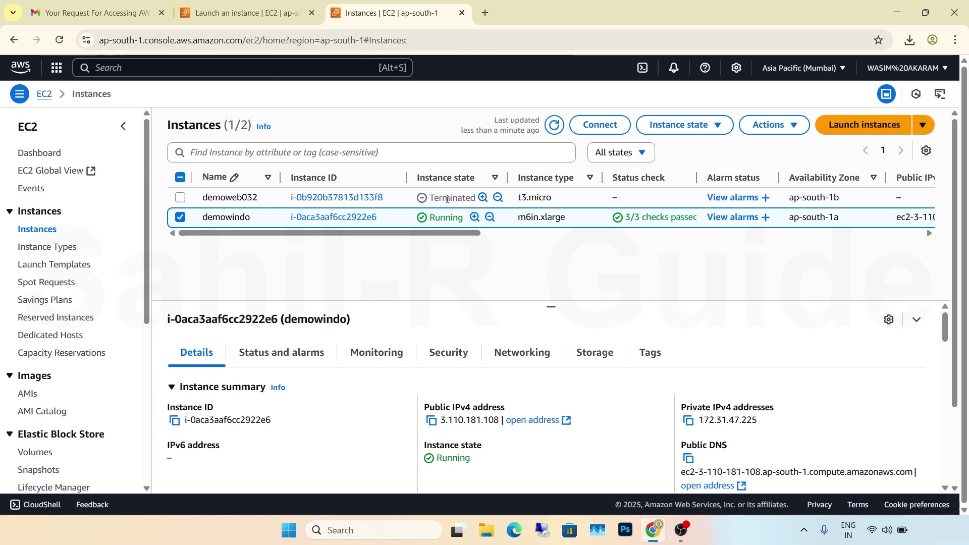
pyautogui.click(341, 218)
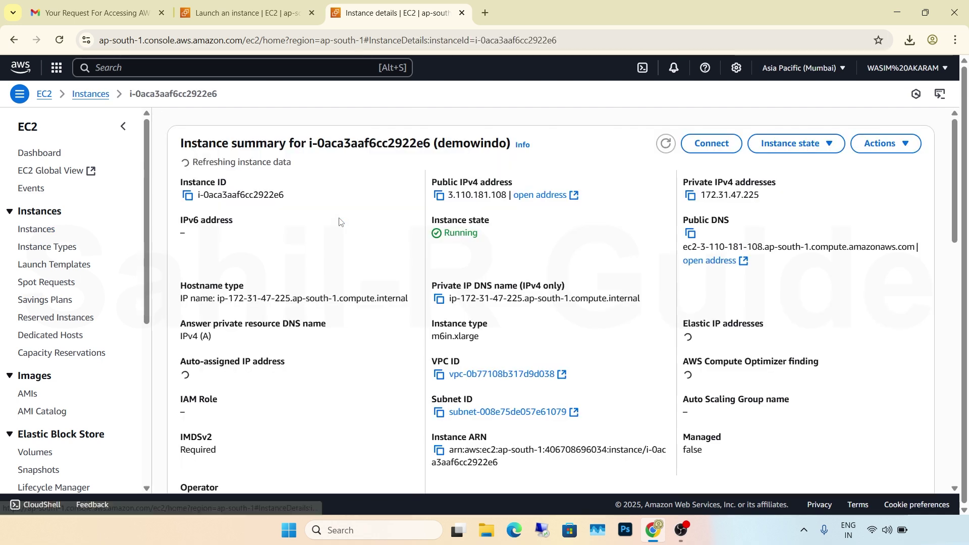
pyautogui.click(833, 145)
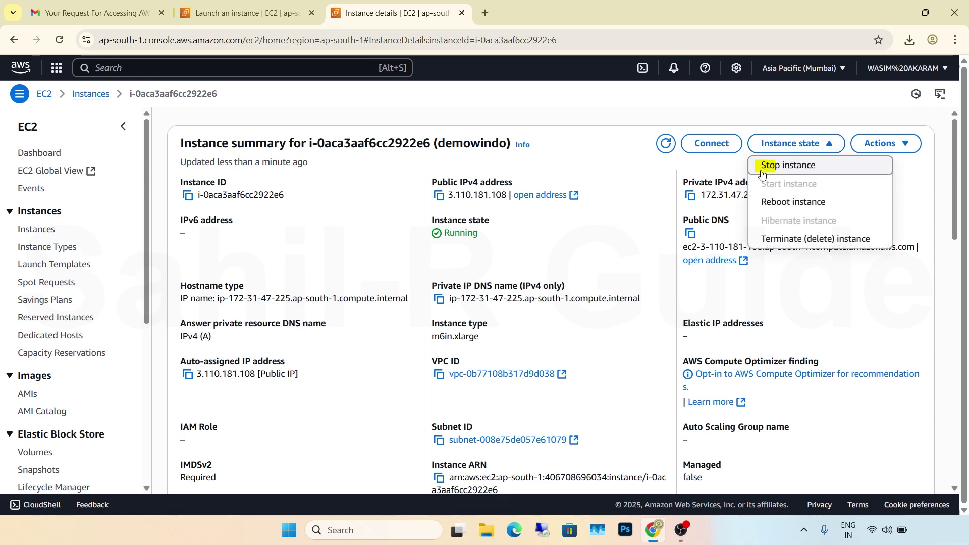
pyautogui.click(829, 168)
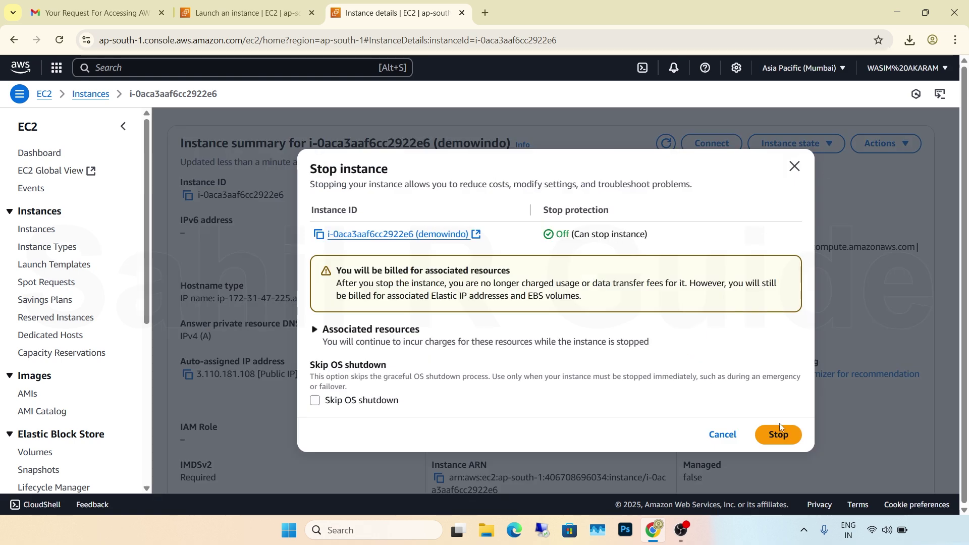
pyautogui.click(773, 437)
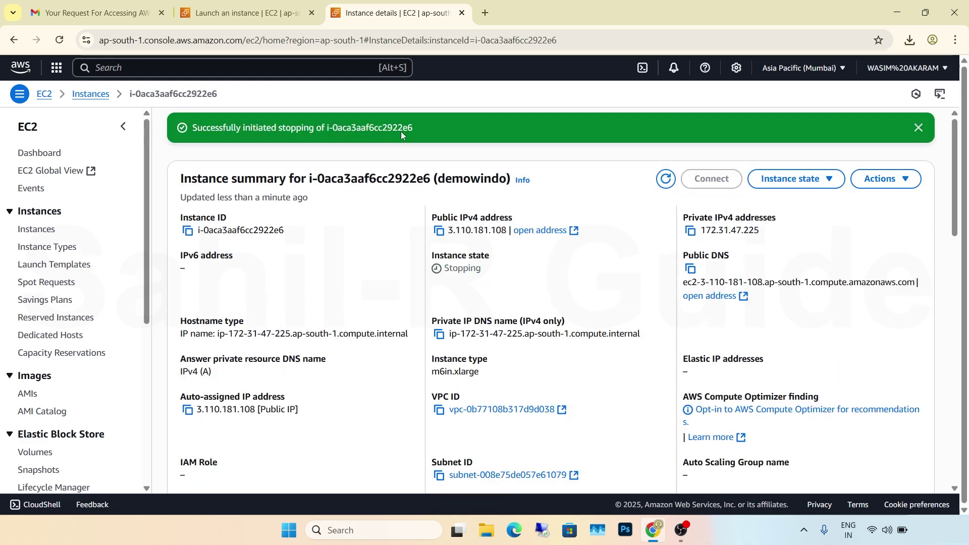
pyautogui.click(59, 39)
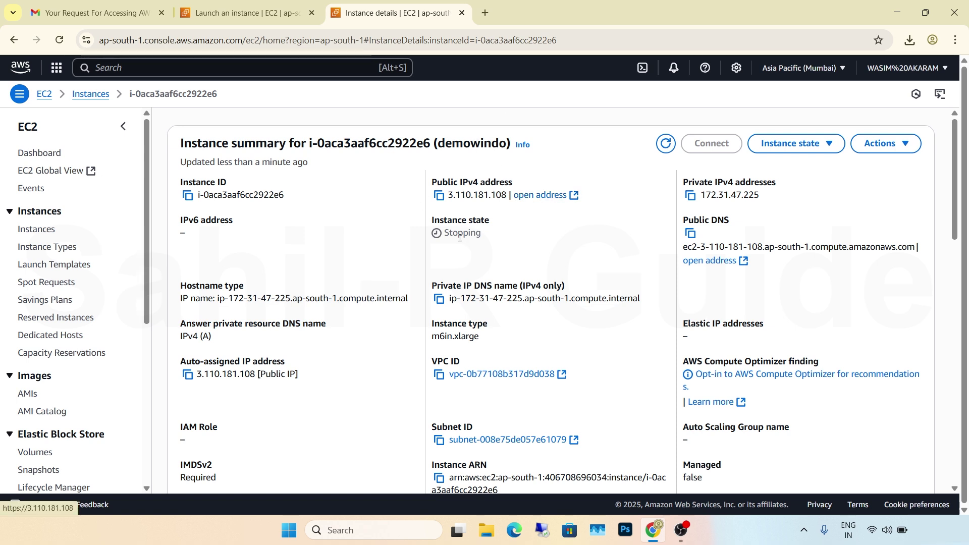
# Switch to Gmail and return from the AWS validation email to the inbox to review the AWS messages
pyautogui.click(56, 7)
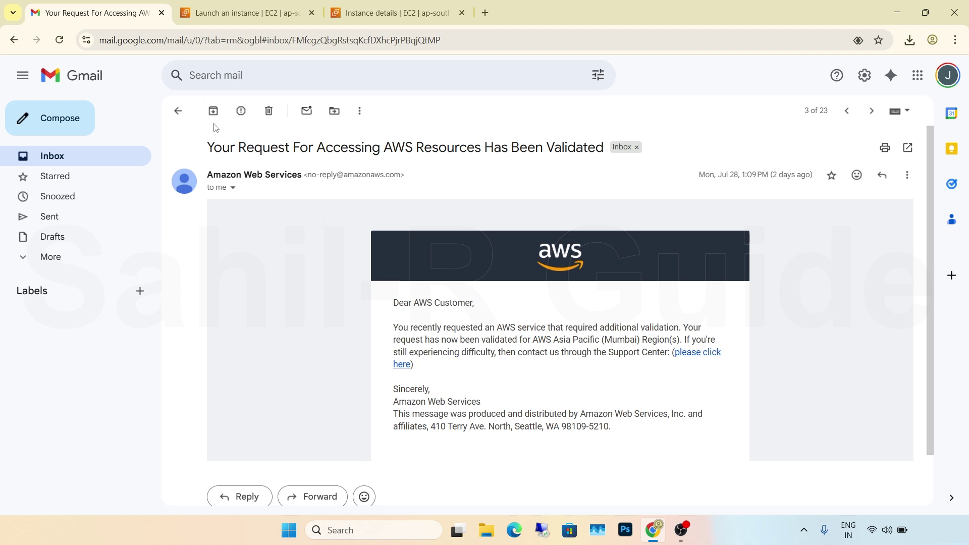
pyautogui.click(178, 111)
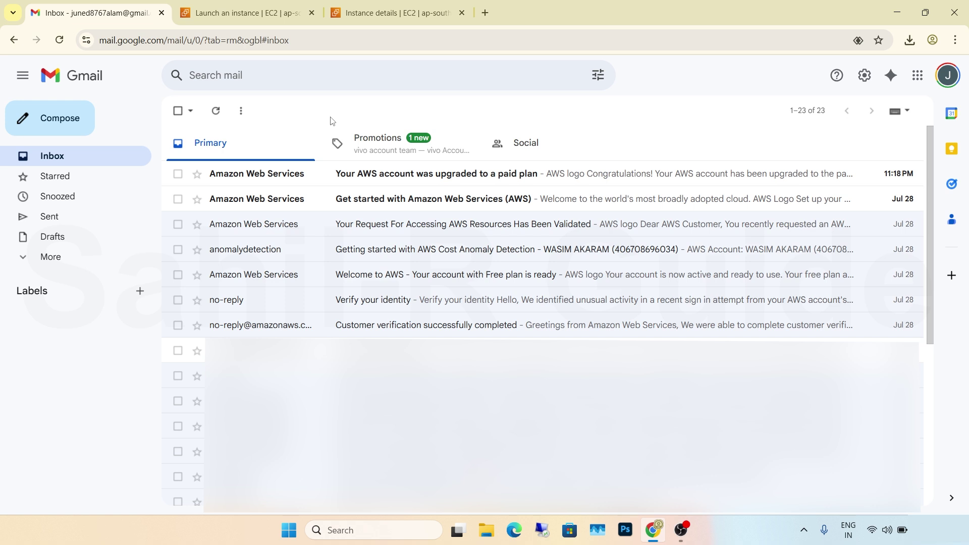
# Search for "sahil r guide", view the site's Unlimited Virtual Card Method course among its methods, and return to the EC2 instance summary
pyautogui.click(485, 12)
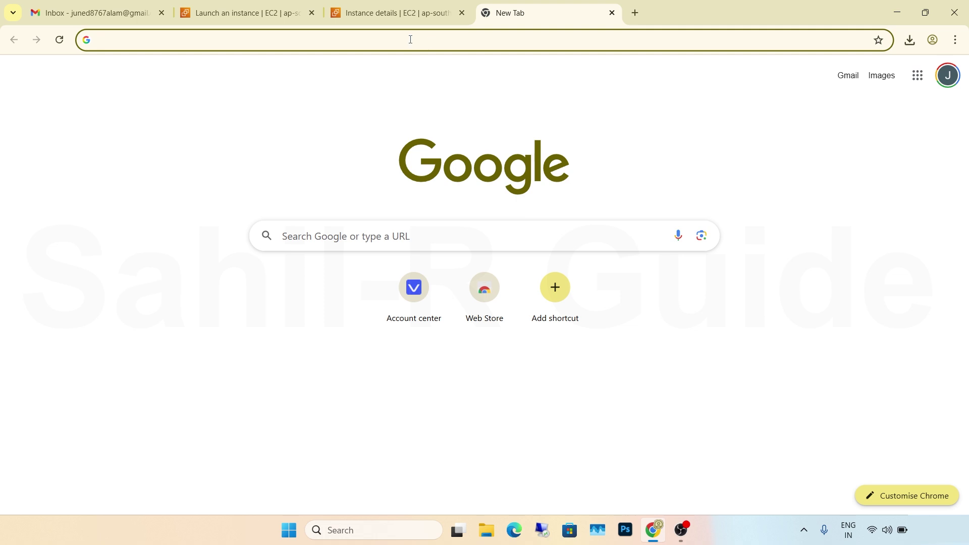
pyautogui.write('sahi')
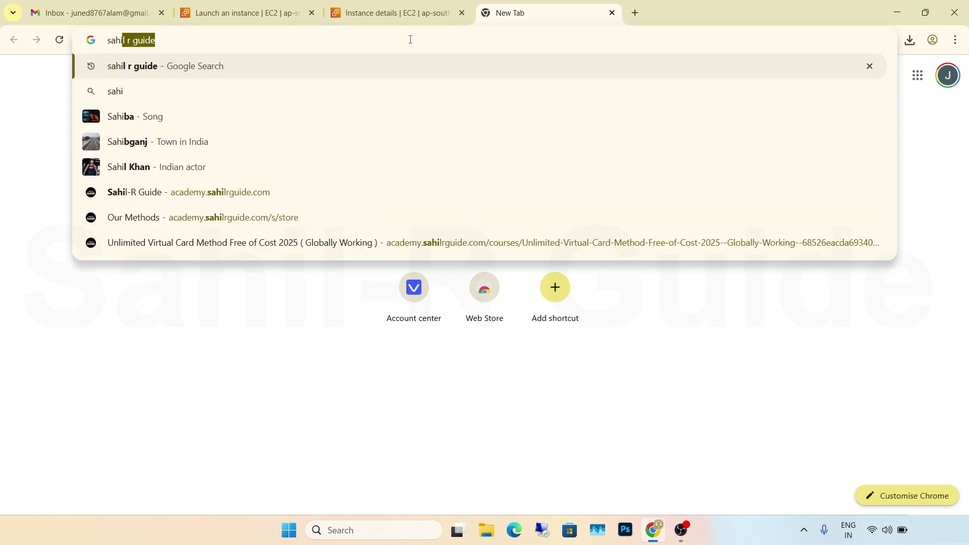
pyautogui.press('Return')
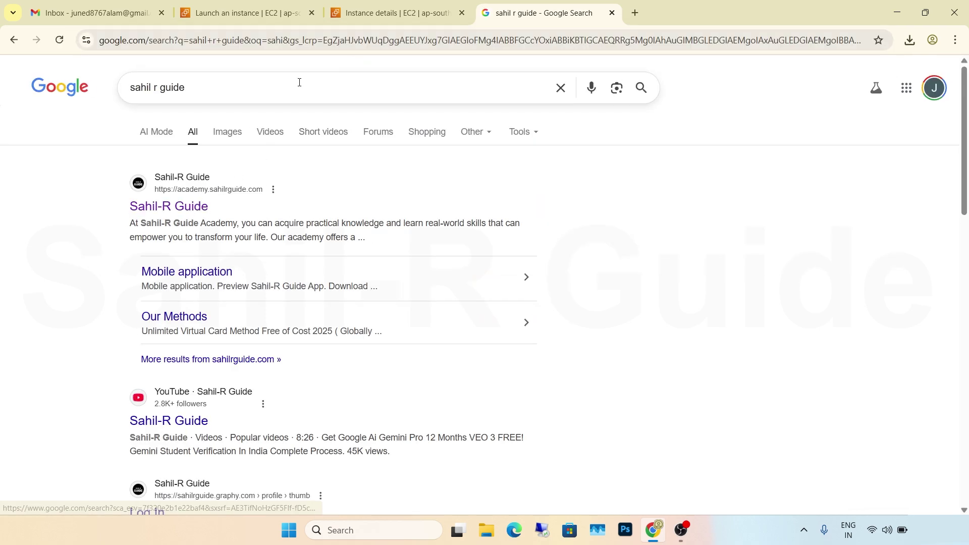
pyautogui.click(166, 207)
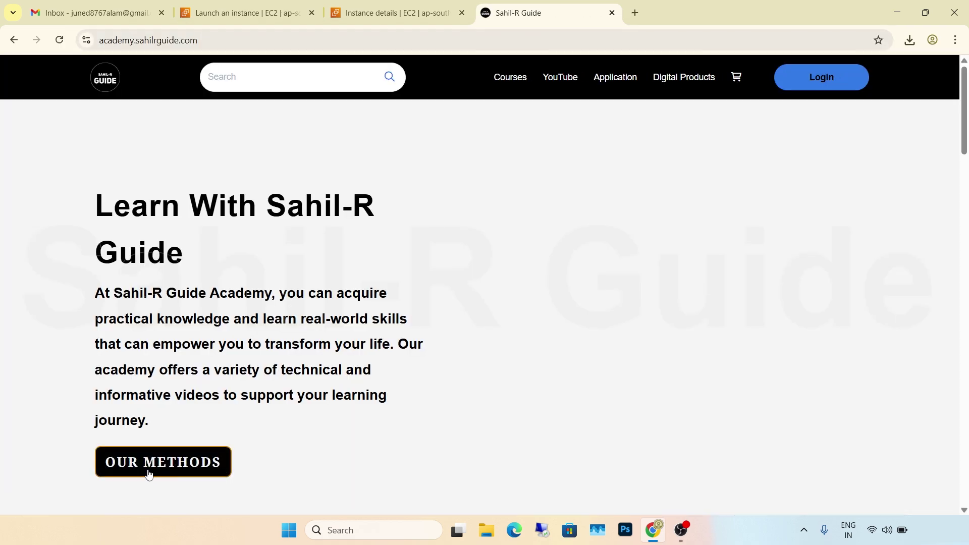
pyautogui.click(196, 461)
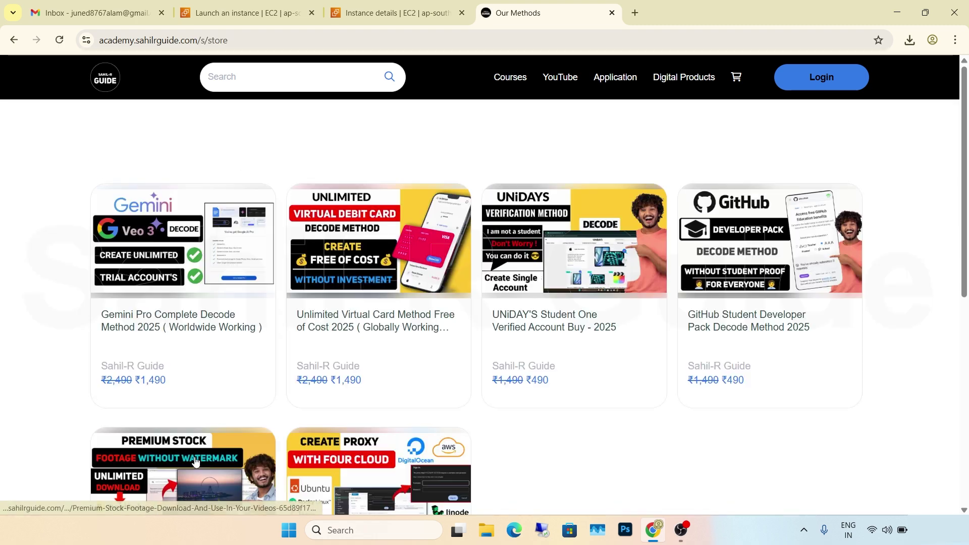
pyautogui.click(360, 333)
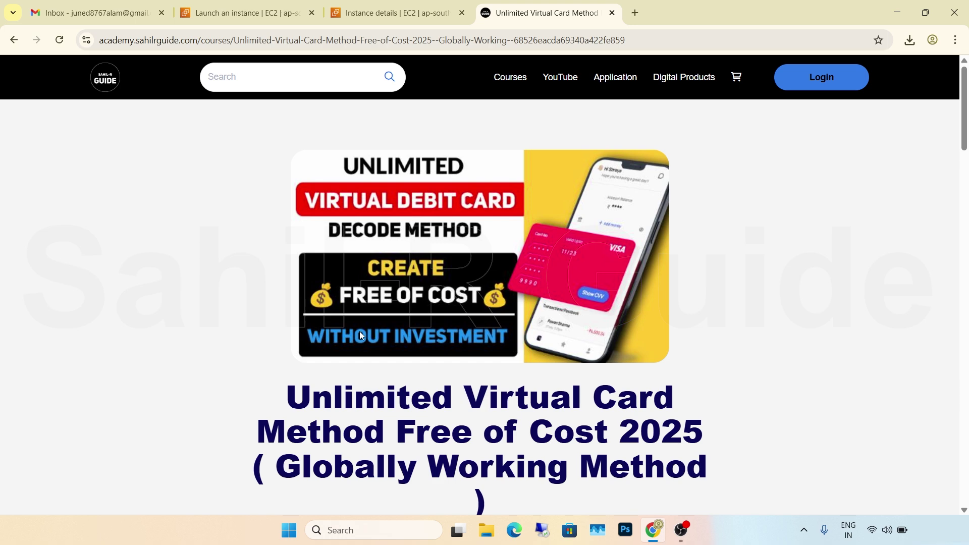
pyautogui.click(422, 7)
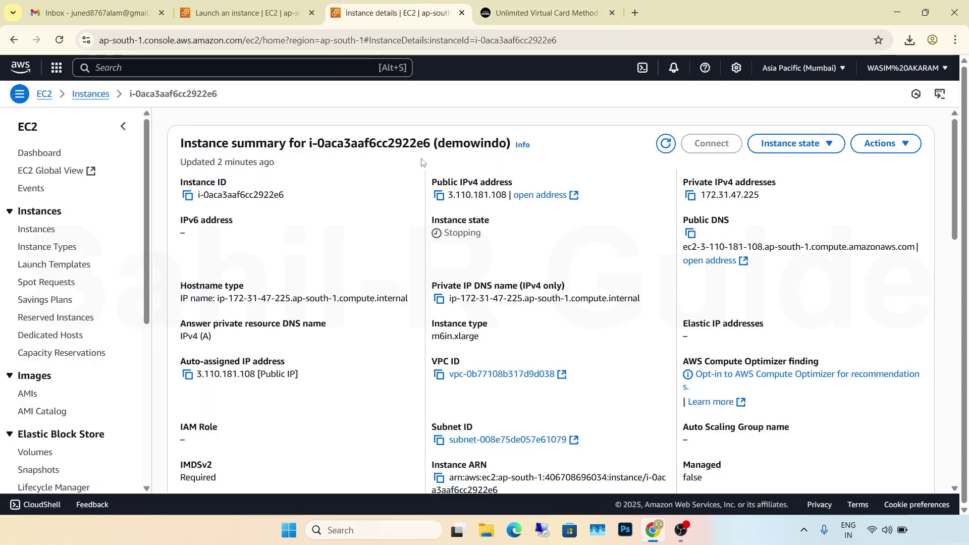